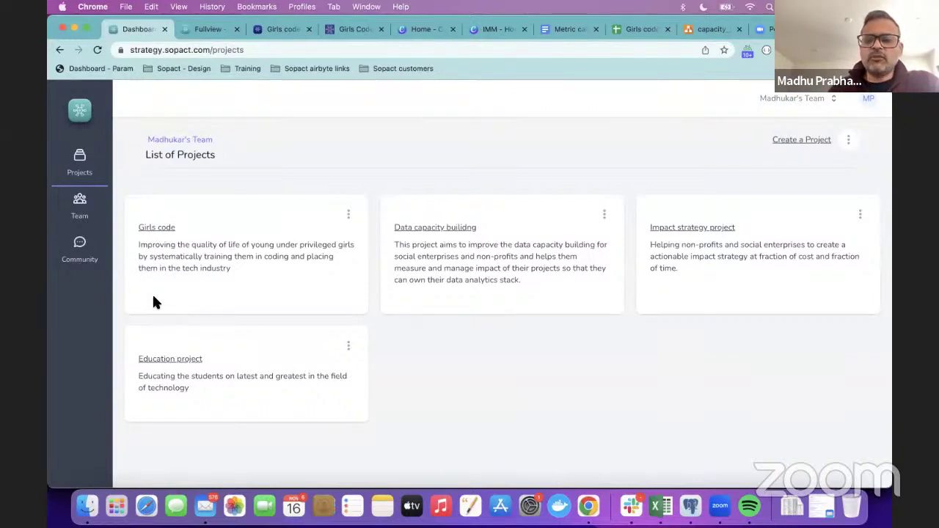
Step: Open the full view of the Girls code theory of change from the Girls code project
left_click(160, 227)
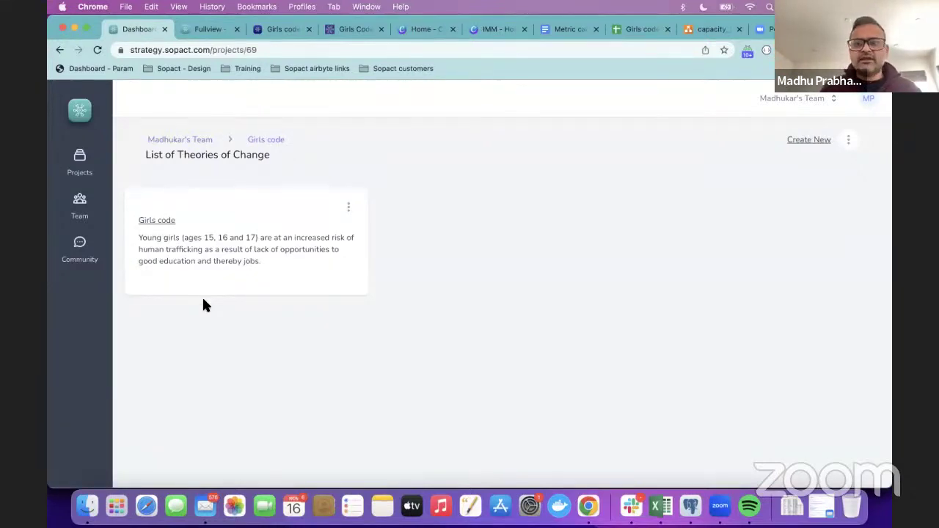
left_click(697, 29)
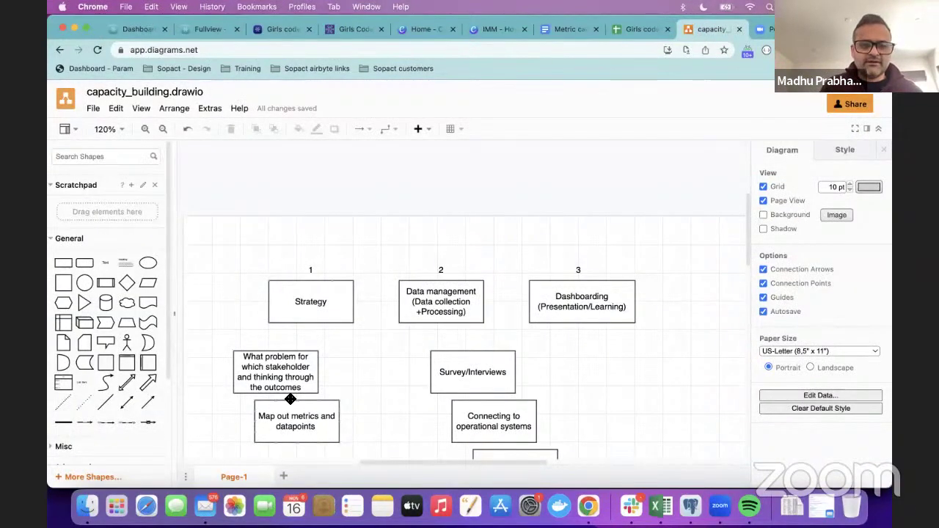
left_click(136, 30)
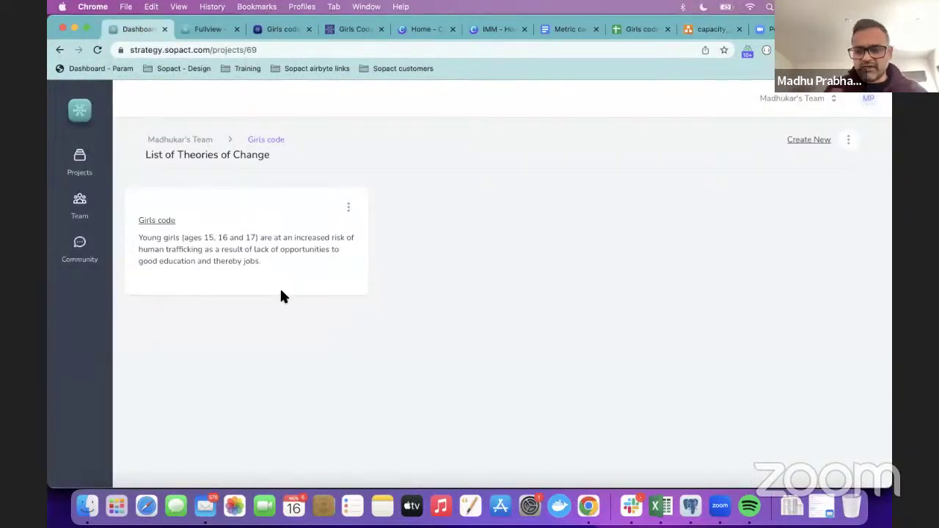
left_click(151, 220)
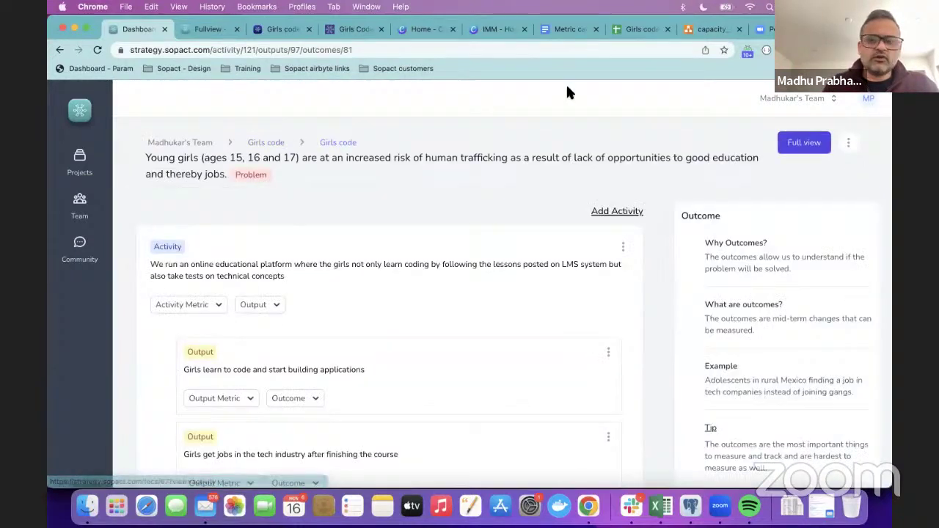
left_click(803, 143)
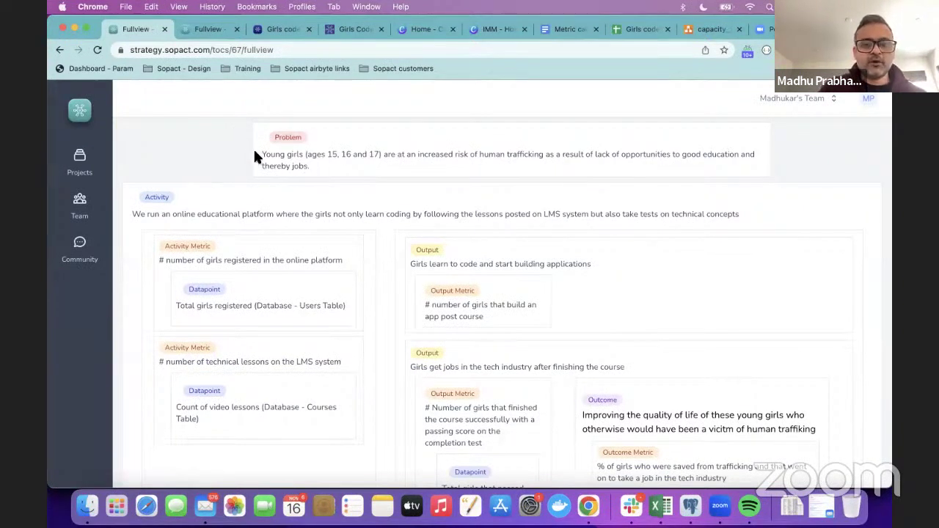
Step: Highlight and review the Problem statement about girls at risk of trafficking and the online educational platform Activity
left_click_drag(261, 155, 309, 168)
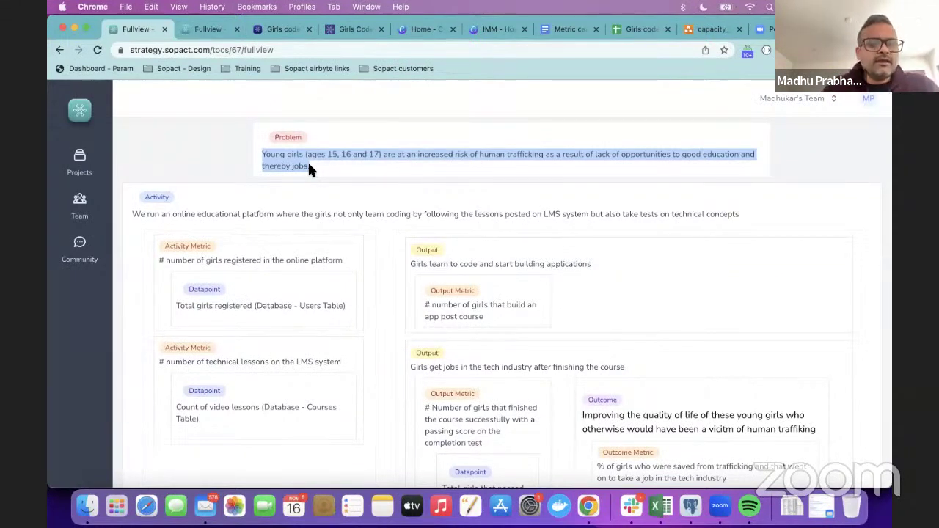
left_click_drag(263, 154, 327, 174)
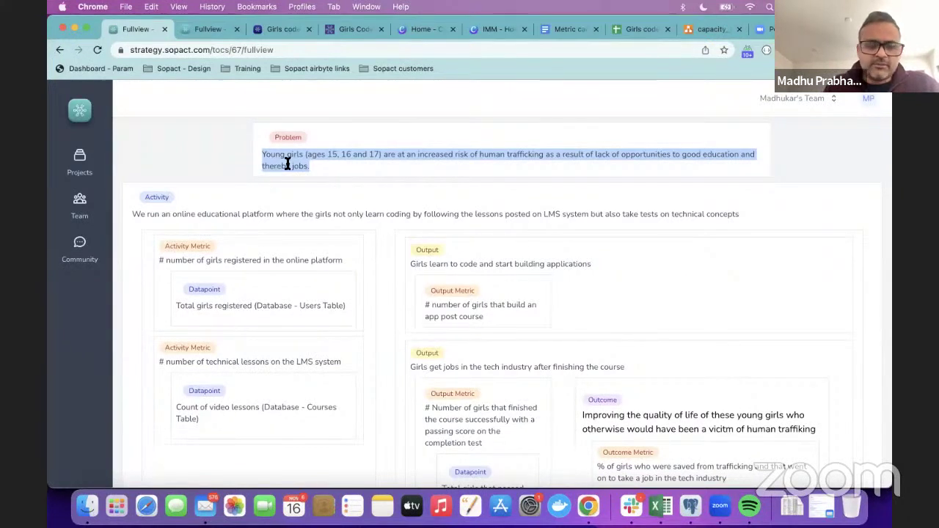
left_click_drag(130, 213, 728, 213)
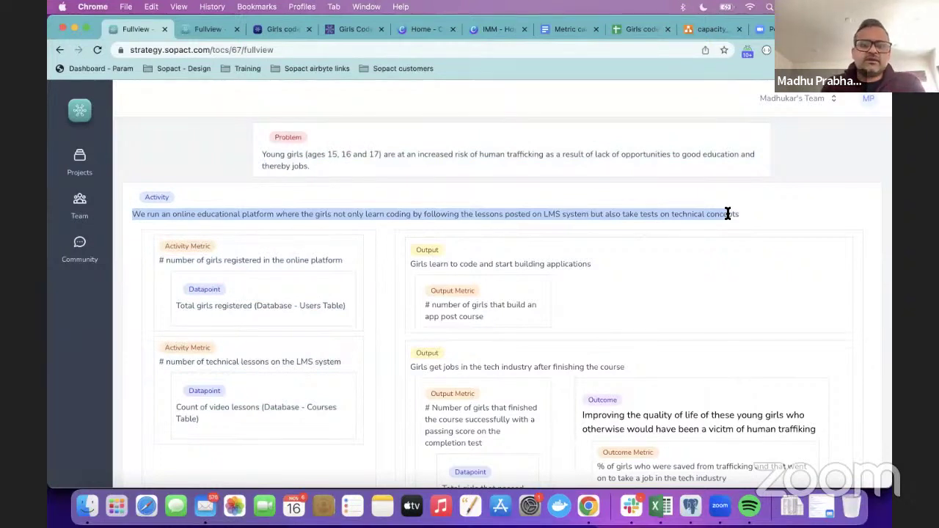
left_click_drag(261, 153, 308, 163)
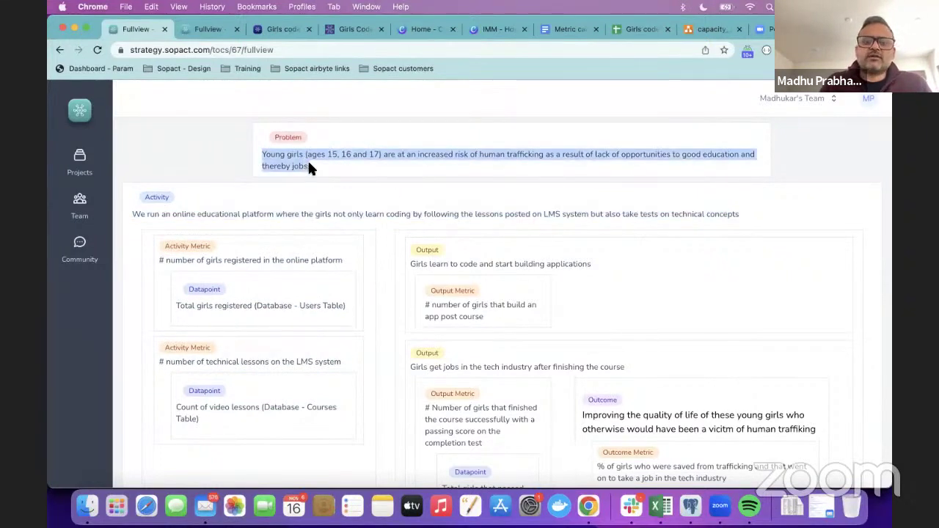
left_click(251, 212)
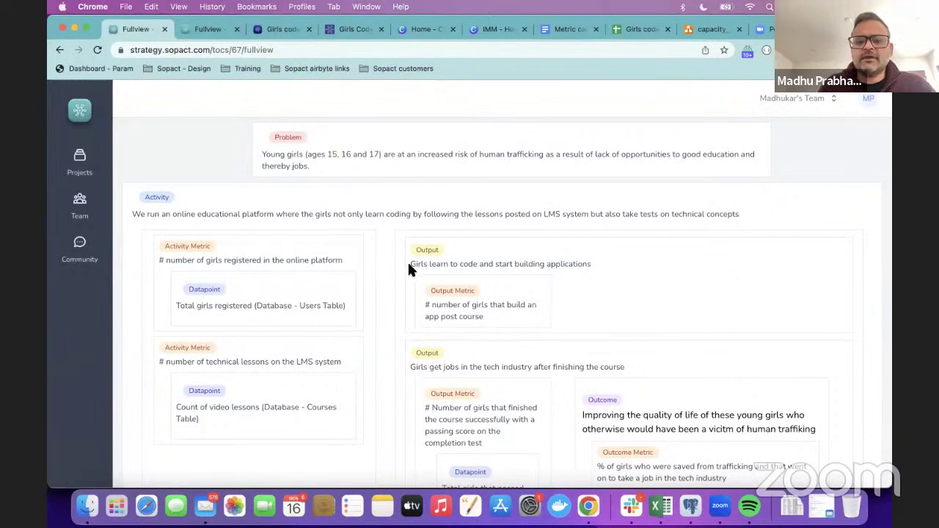
Step: Highlight and review the two Output statements on girls building applications and getting jobs in the tech industry
left_click_drag(409, 267, 593, 265)
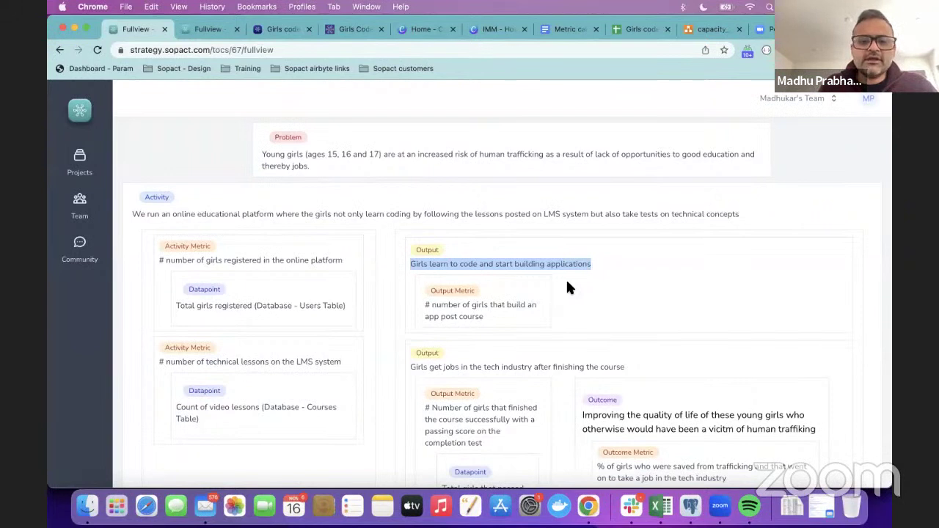
left_click_drag(409, 367, 632, 372)
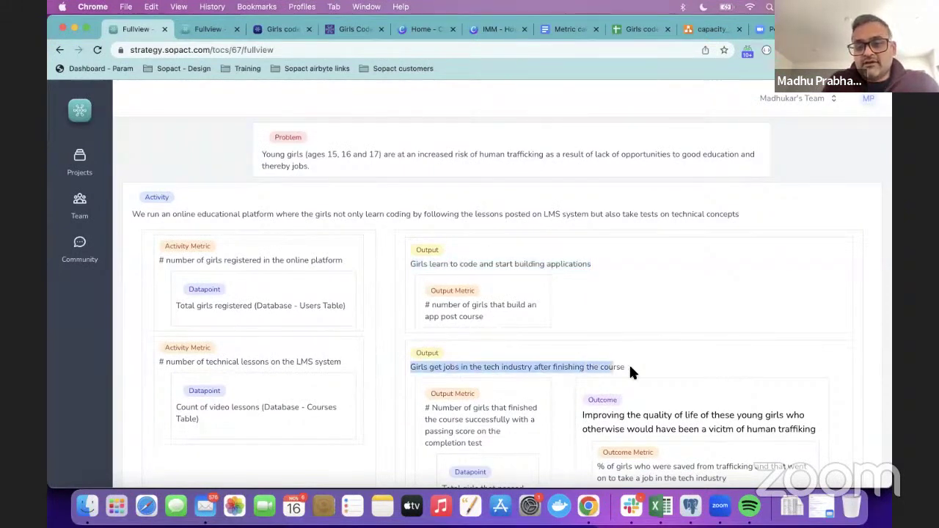
left_click(629, 364)
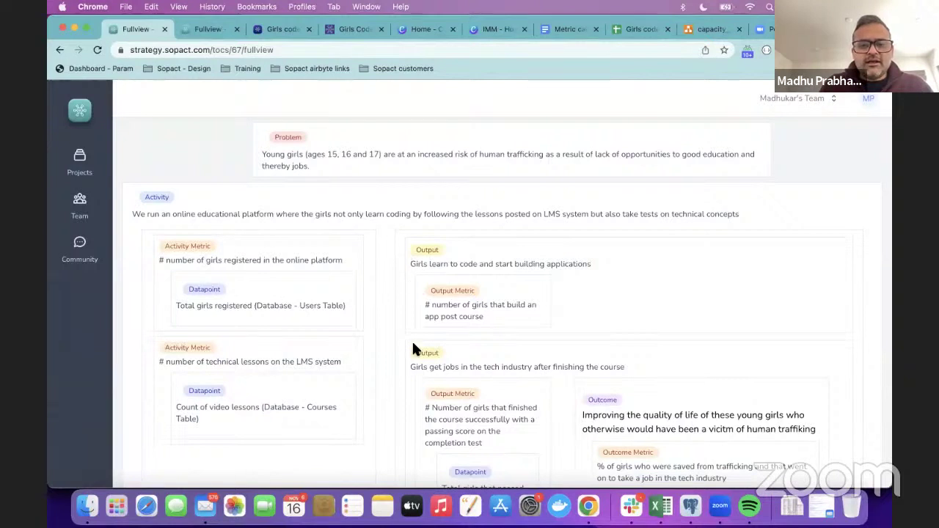
left_click_drag(408, 368, 605, 364)
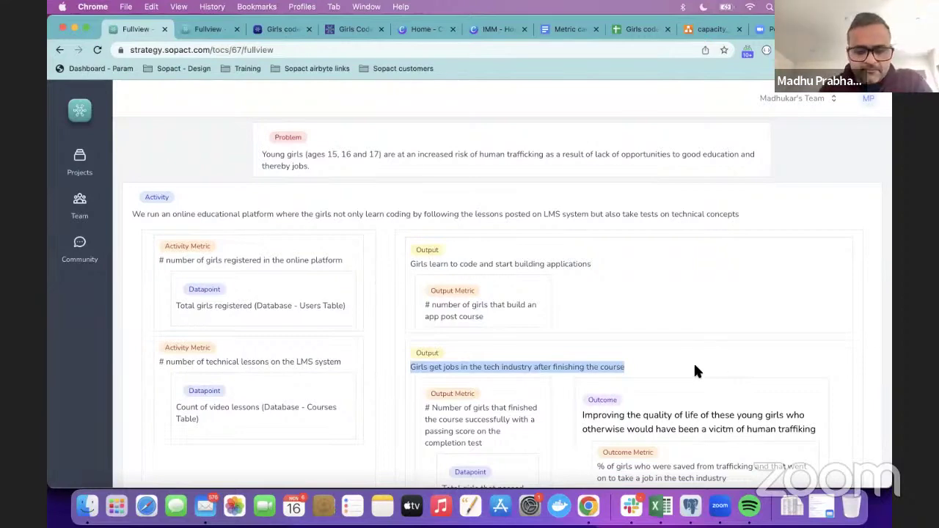
Step: Highlight and review the Outcome statement about improving the quality of life of the young girls
scroll(696, 372, "down", 2)
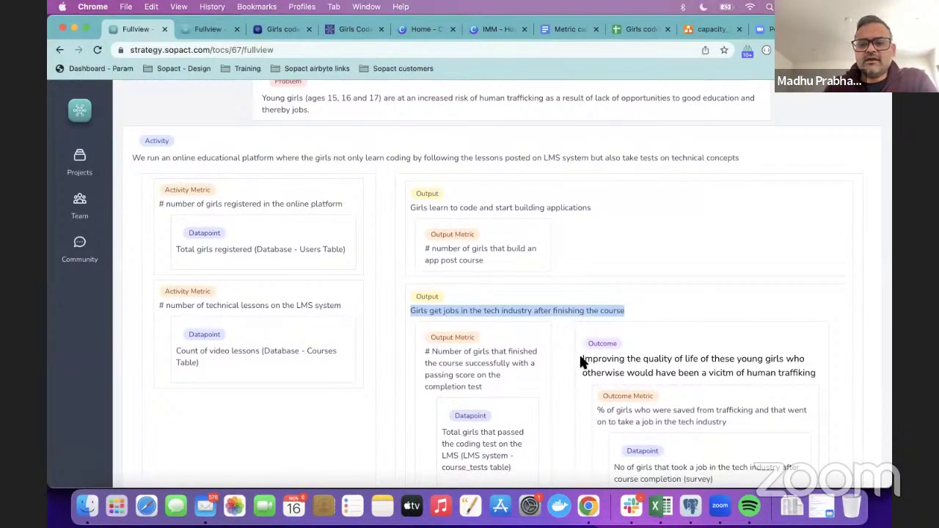
left_click_drag(581, 361, 811, 374)
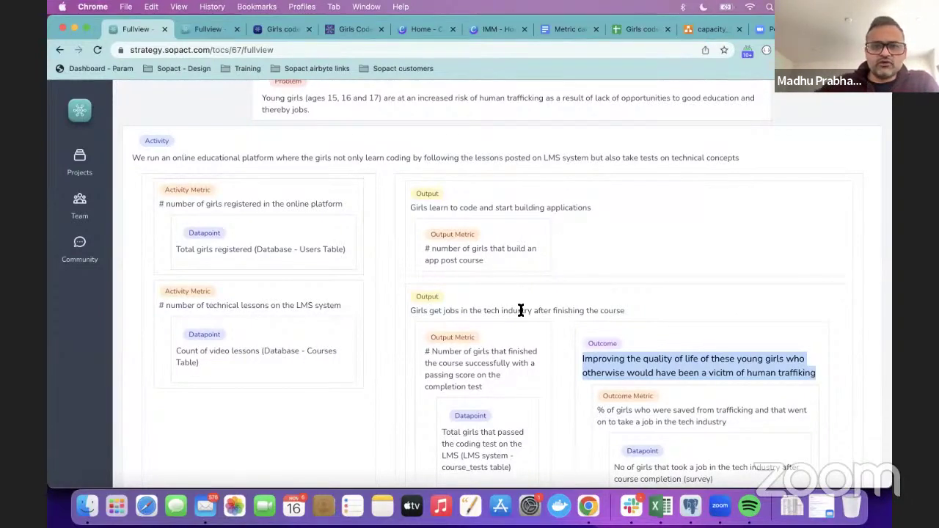
left_click(603, 367)
left_click_drag(582, 358, 826, 368)
left_click(792, 357)
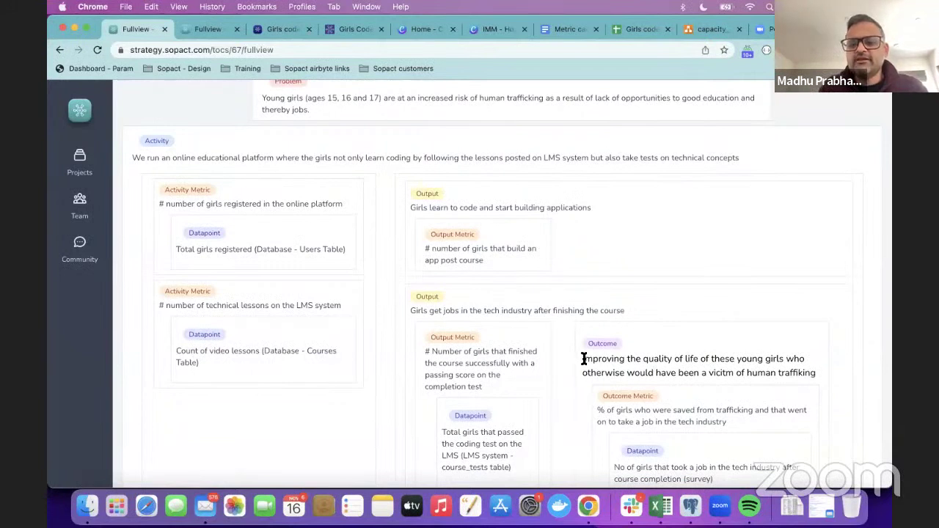
left_click_drag(582, 359, 816, 373)
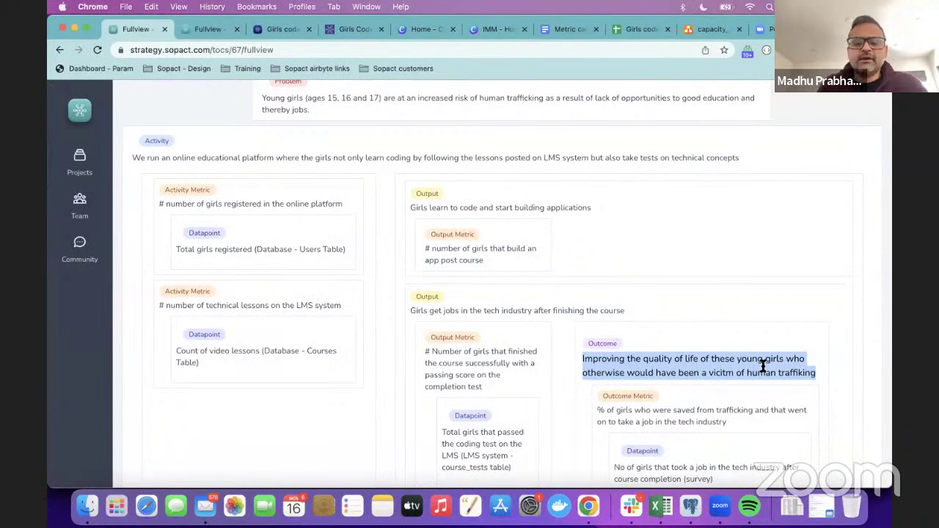
Step: Examine the Outcome Metric on girls saved from trafficking who took a tech job, comparing it with the Outcome statement
scroll(737, 359, "down", 3)
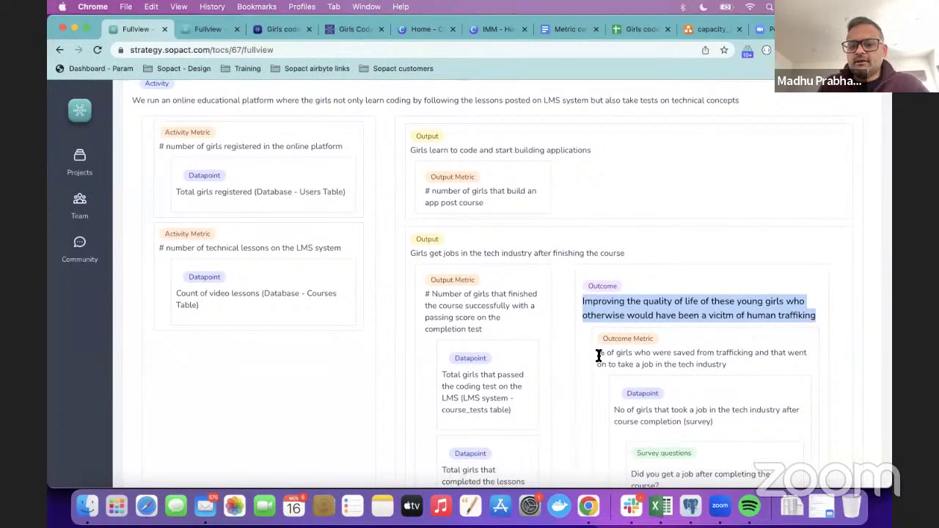
left_click_drag(596, 353, 726, 365)
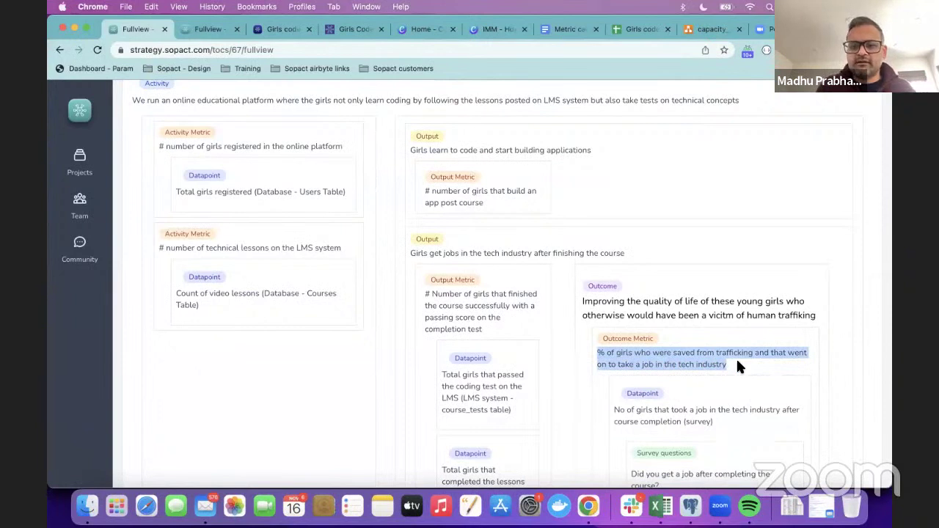
left_click(736, 361)
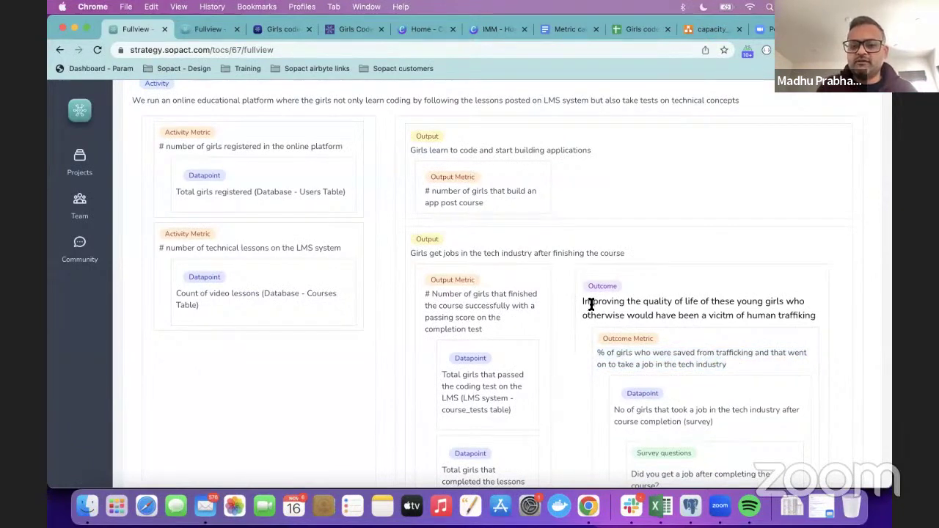
left_click_drag(585, 300, 709, 316)
left_click(708, 357)
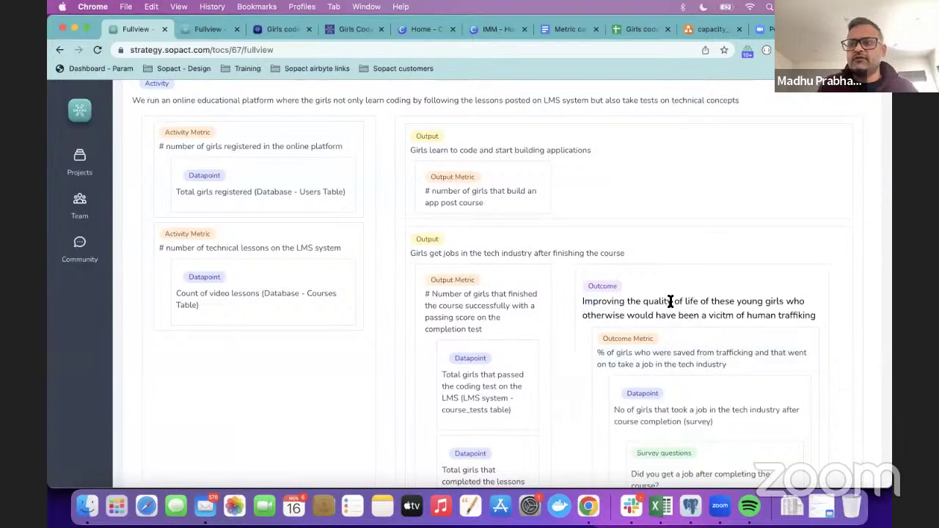
Step: Highlight and review the Outcome Metric on girls earning more than the median salary for their position and location
scroll(659, 348, "down", 5)
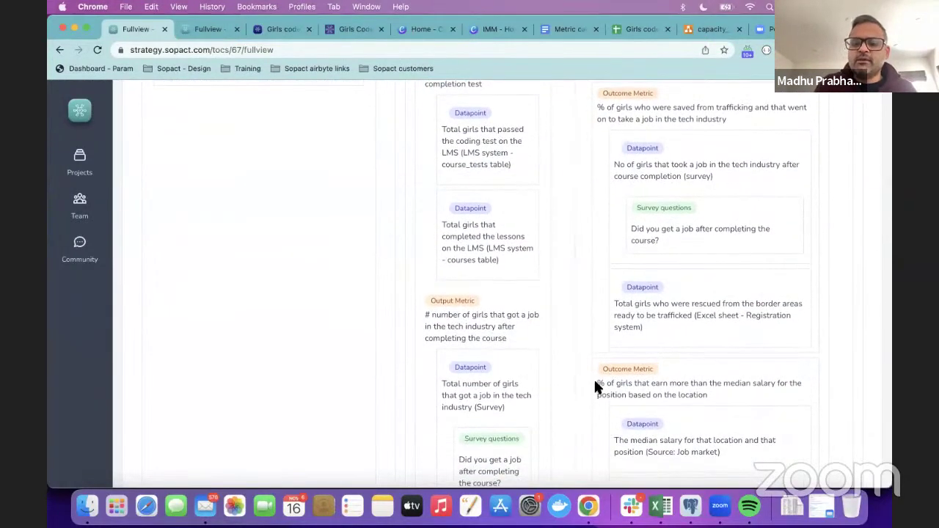
left_click_drag(597, 383, 715, 396)
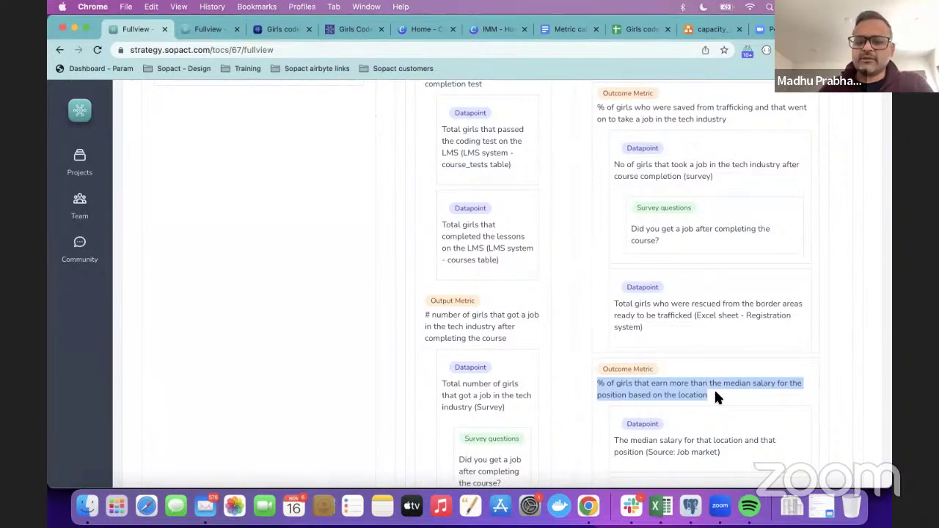
left_click(655, 394)
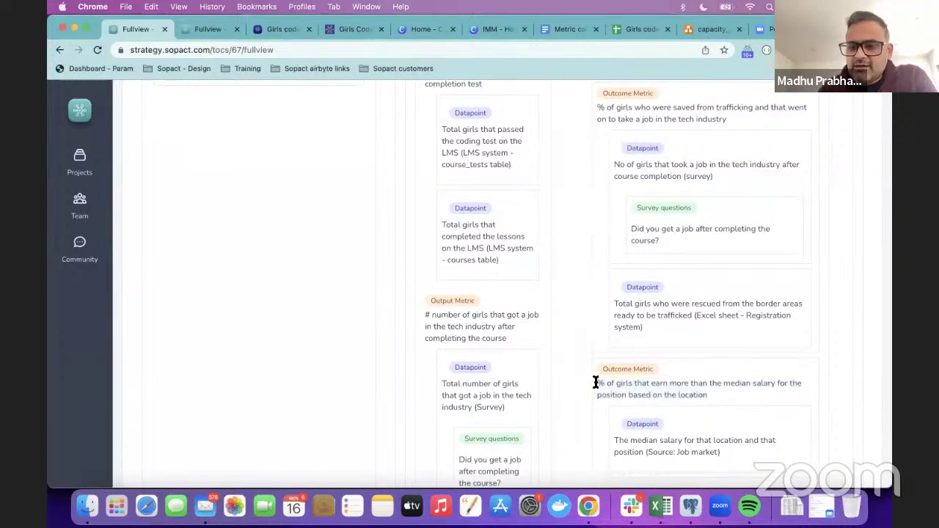
triple_click(650, 379)
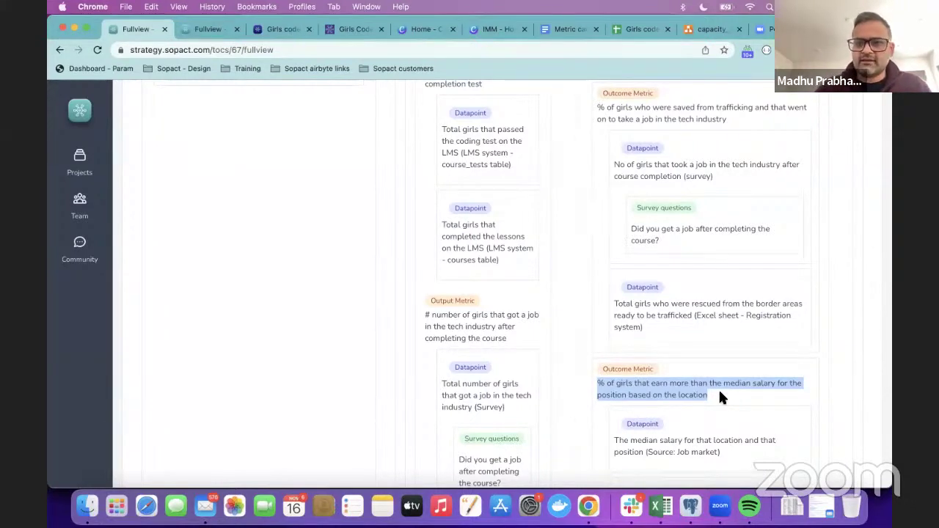
left_click(718, 395)
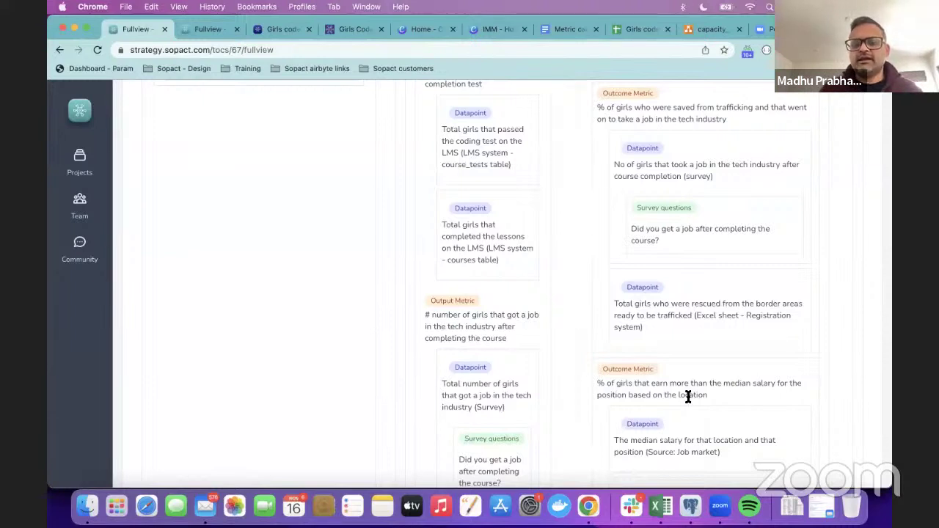
Step: Return to the quality-of-life Outcome and highlight its first Outcome Metric on girls saved from trafficking
scroll(685, 394, "up", 3)
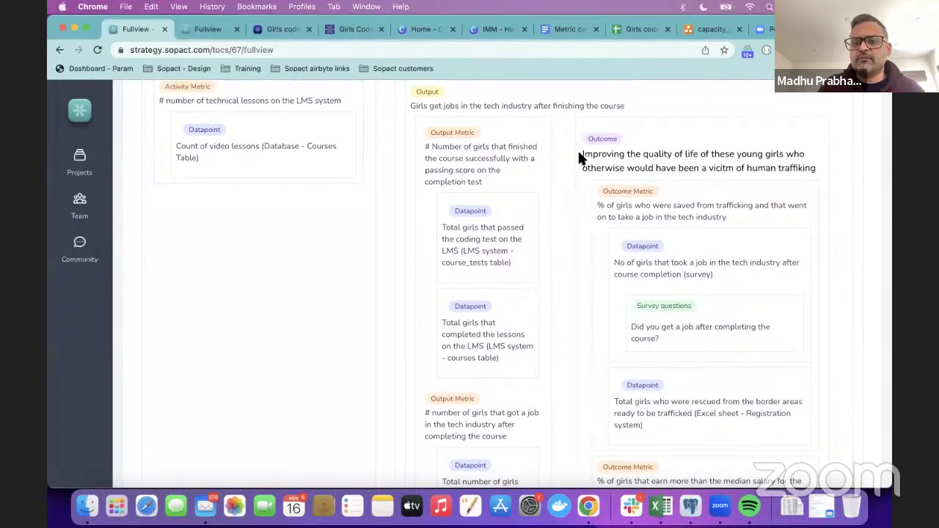
left_click_drag(581, 154, 729, 163)
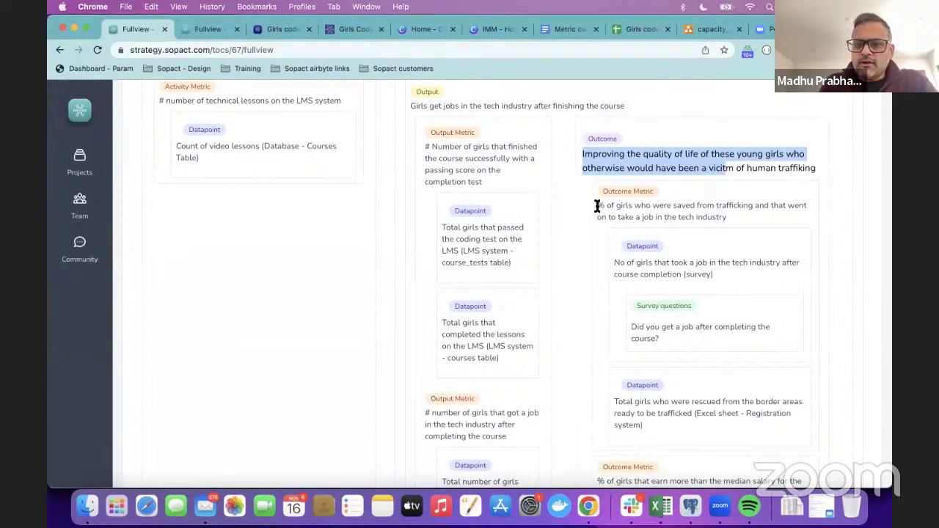
left_click_drag(597, 205, 728, 221)
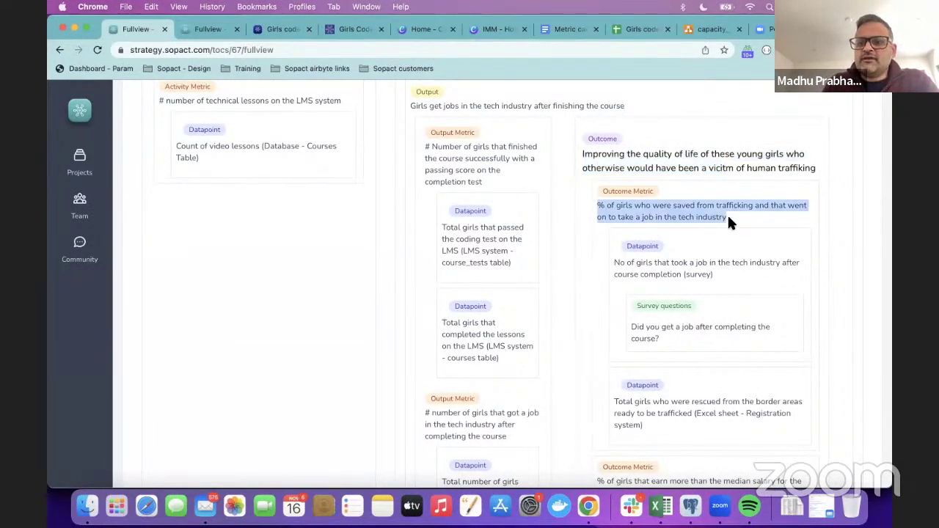
scroll(728, 220, "down", 2)
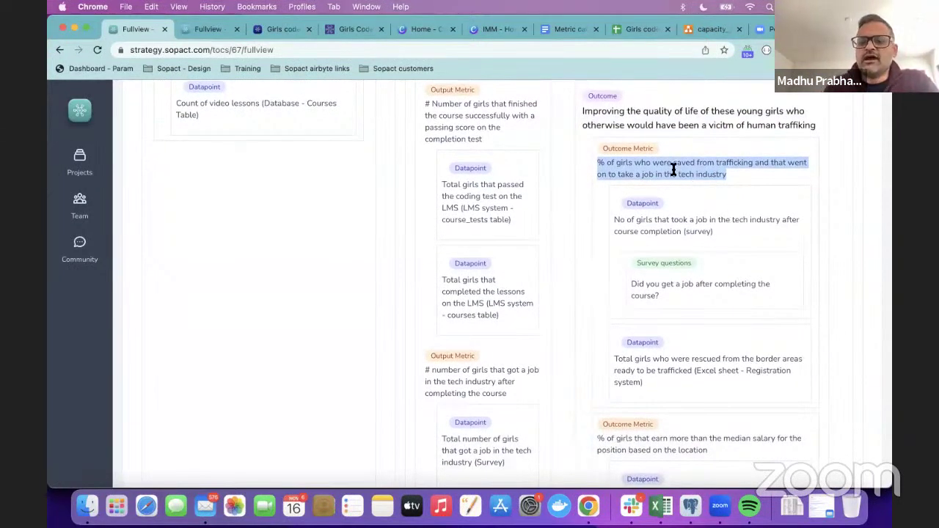
left_click(601, 172)
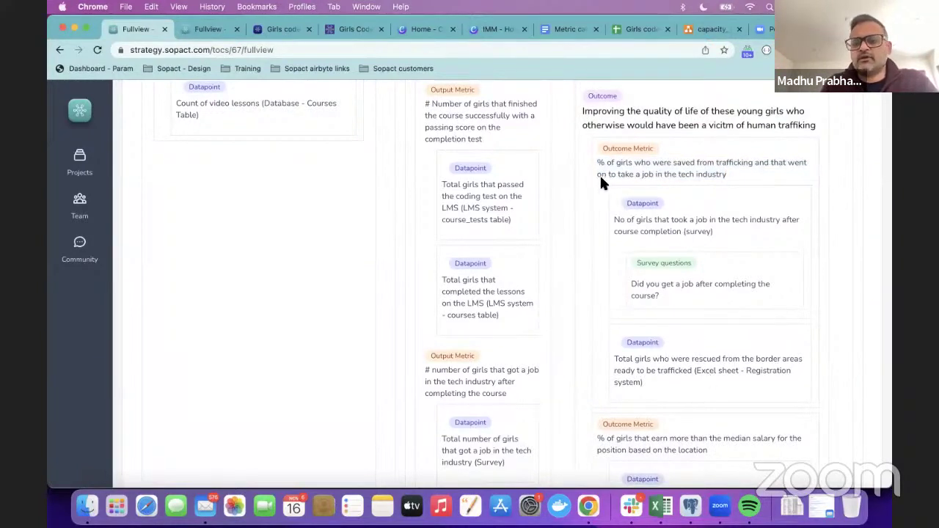
Step: Relate the start of the first Outcome Metric to its Datapoint on total girls rescued from the border areas
left_click_drag(598, 163, 675, 165)
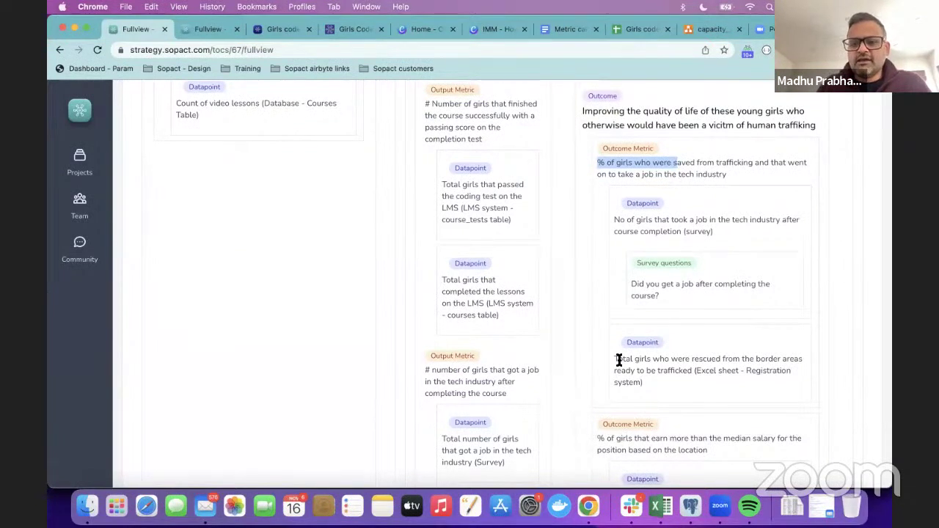
left_click_drag(612, 357, 649, 378)
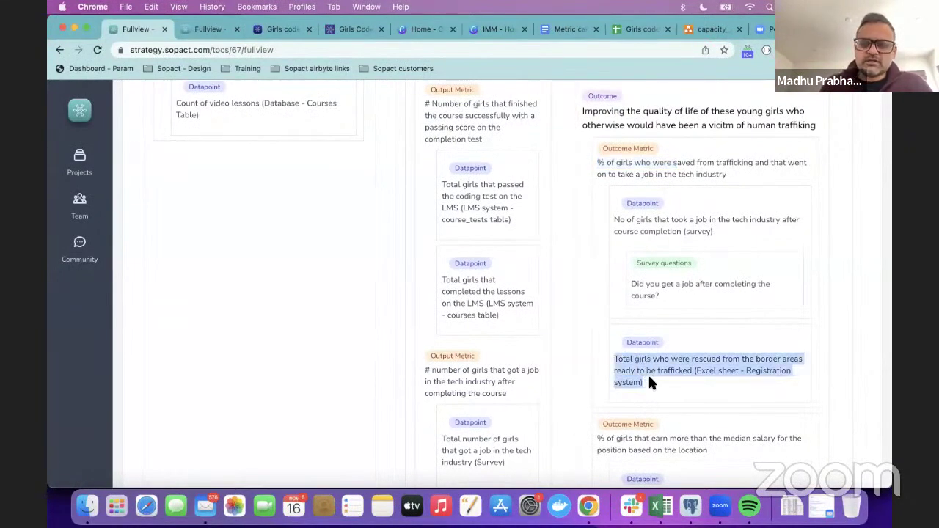
left_click(713, 374)
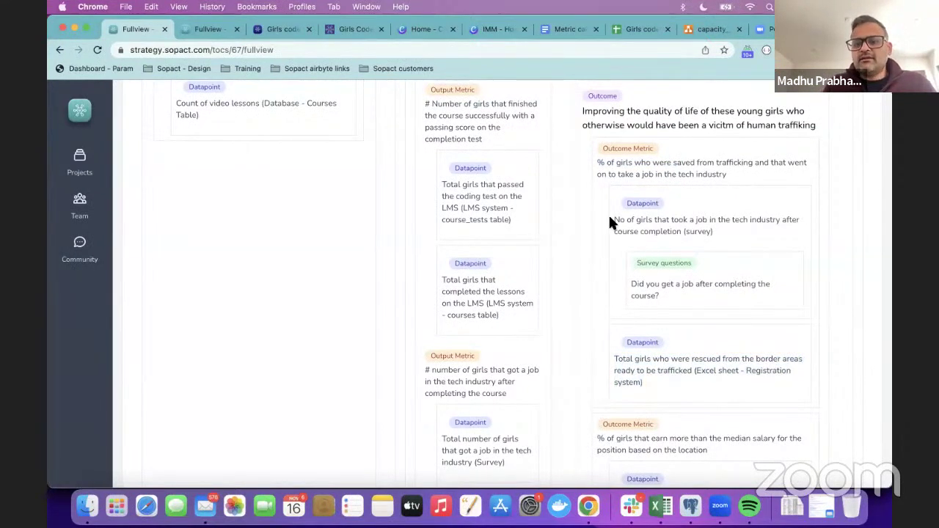
Step: Highlight the tech-job Datapoint and its Survey question "Did you get a job after completing the course?", relating both to the first Outcome Metric
left_click_drag(614, 218, 706, 229)
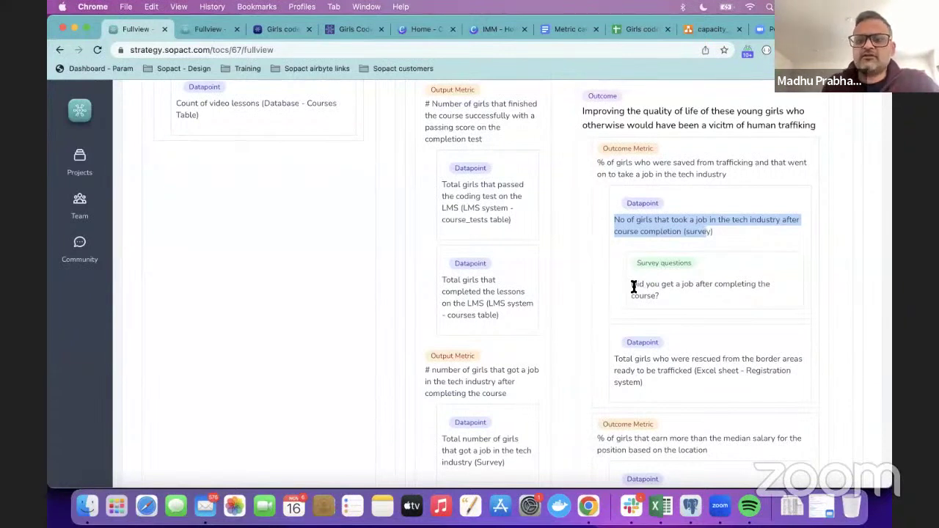
left_click_drag(630, 284, 674, 298)
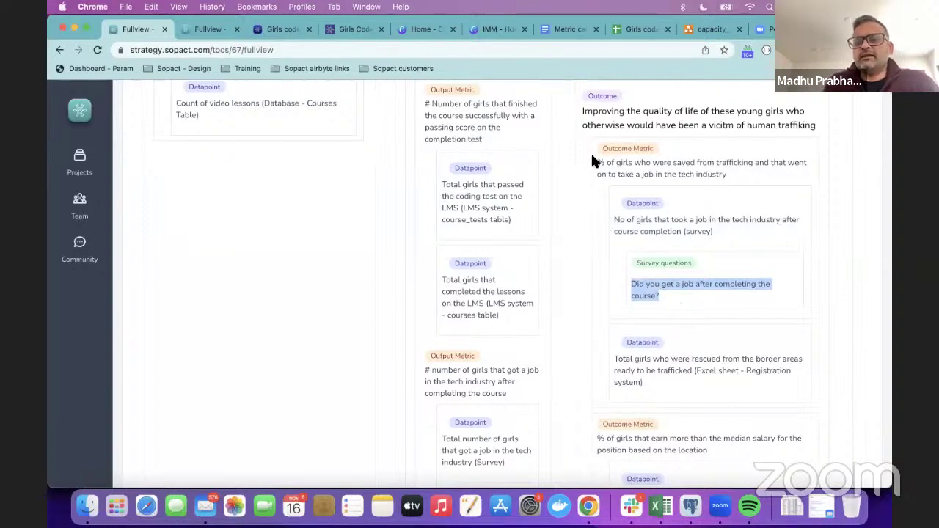
left_click_drag(594, 161, 737, 175)
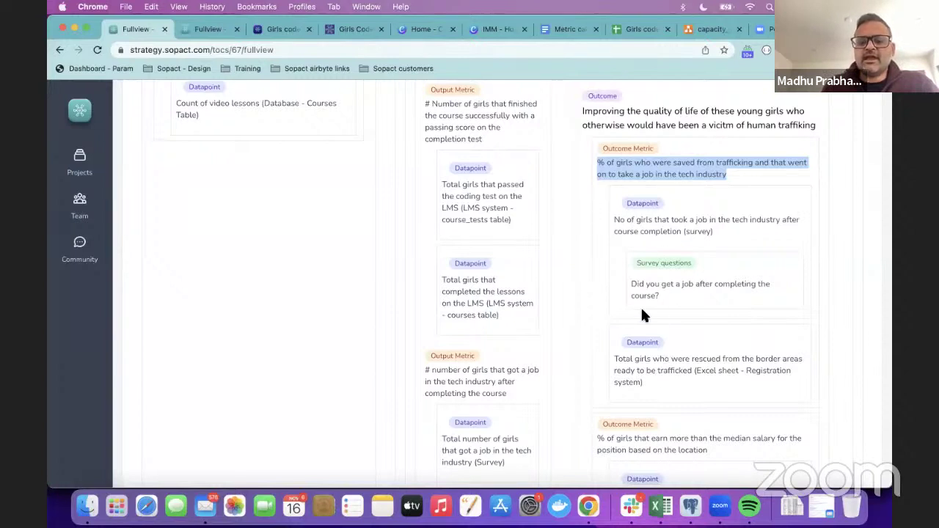
left_click_drag(629, 284, 669, 292)
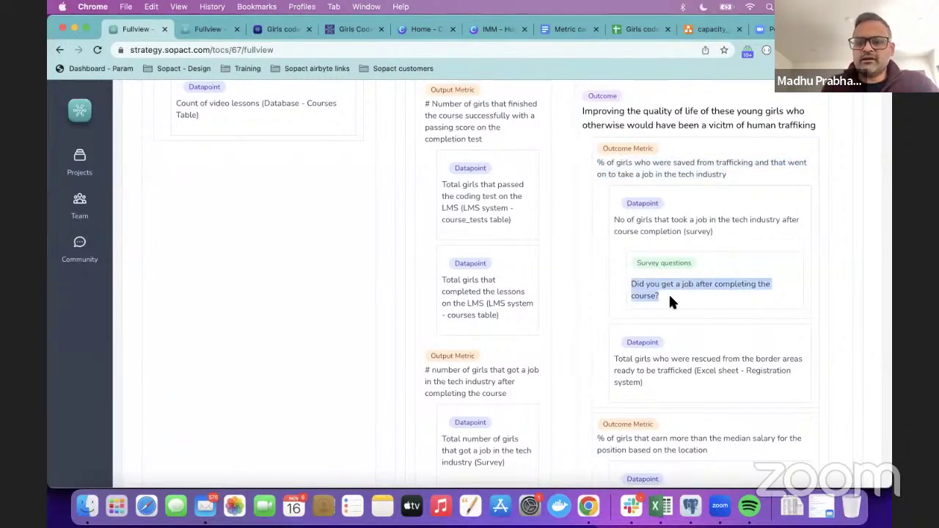
left_click_drag(616, 219, 717, 231)
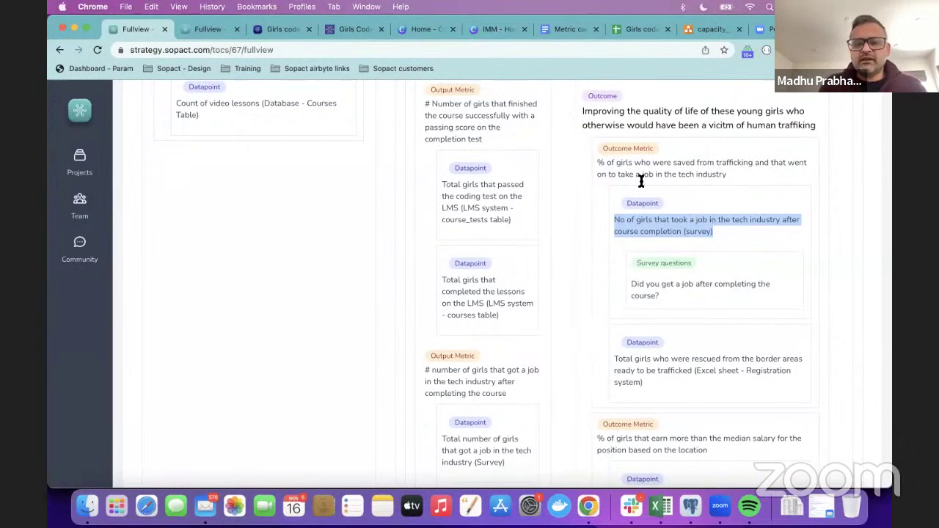
Step: Highlight the quality-of-life Outcome statement and reread its first Outcome Metric on girls saved from trafficking
scroll(633, 189, "up", 2)
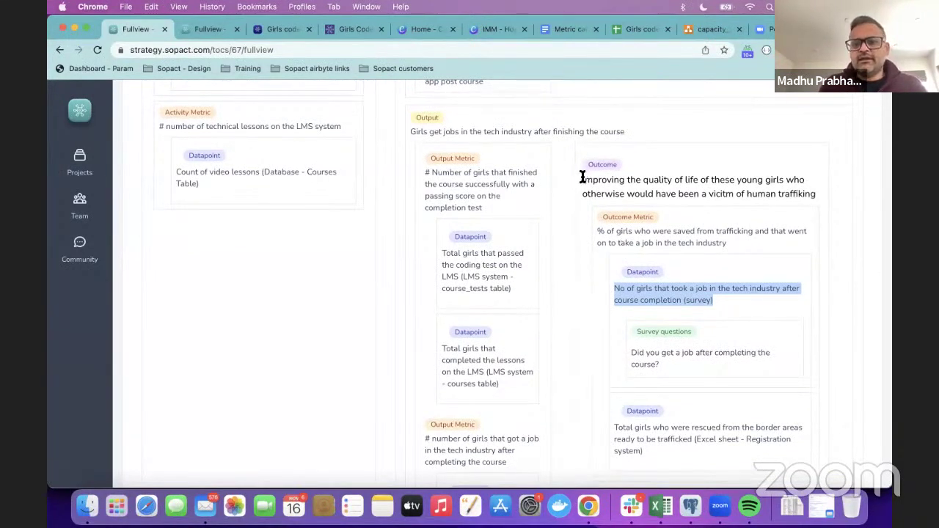
left_click_drag(582, 179, 839, 202)
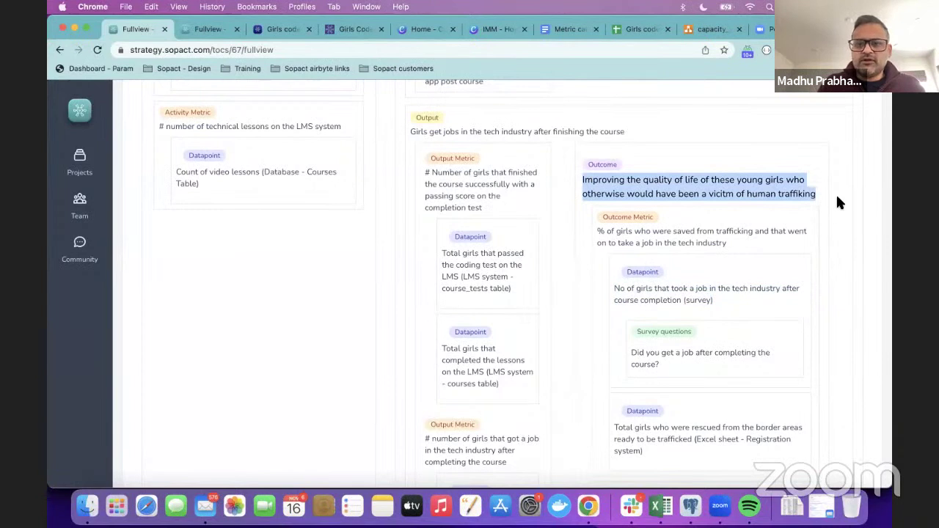
left_click_drag(597, 230, 735, 248)
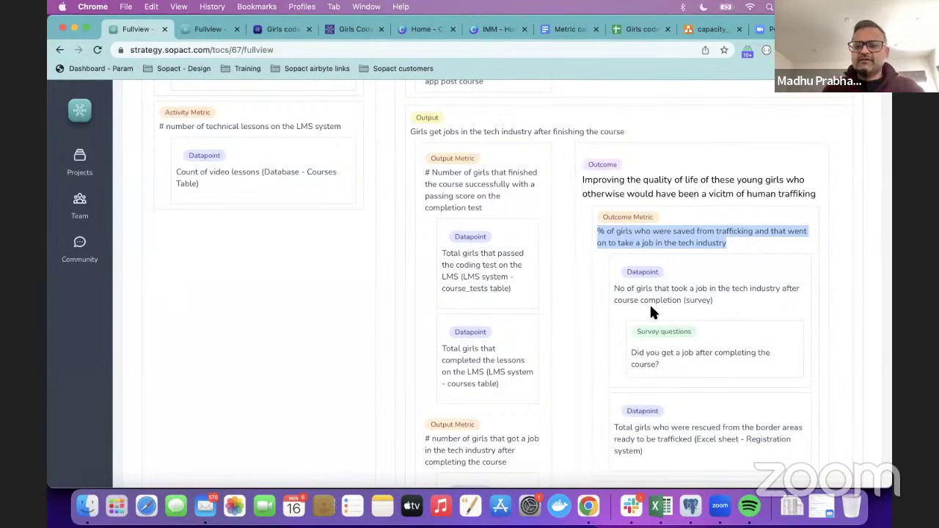
scroll(651, 312, "up", 3)
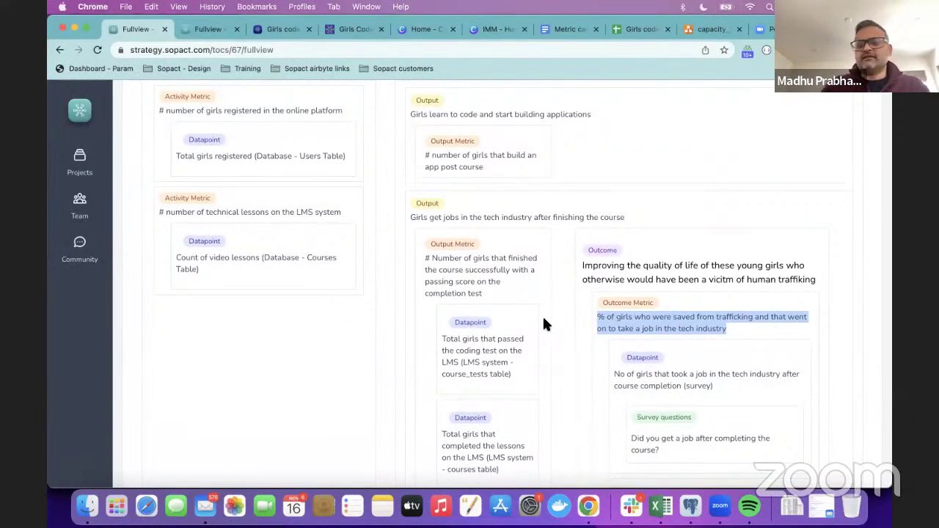
left_click(599, 319)
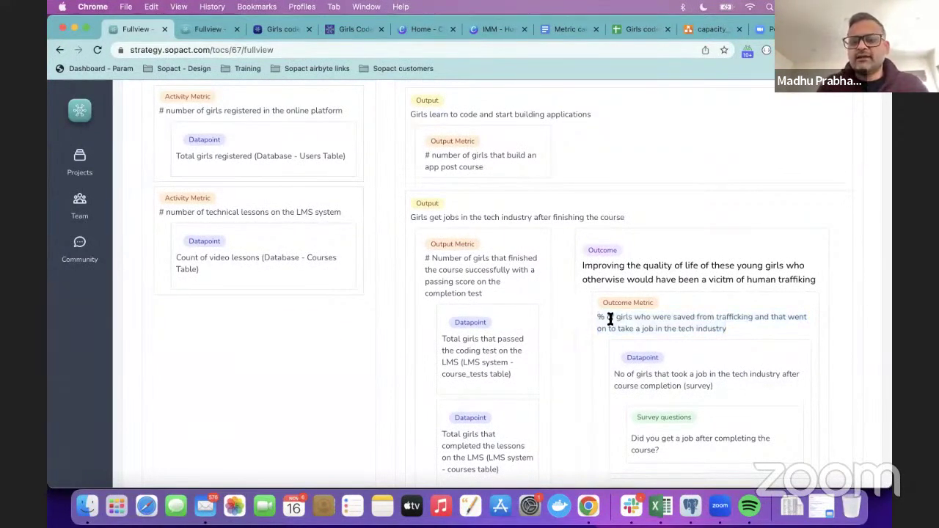
left_click_drag(609, 319, 736, 329)
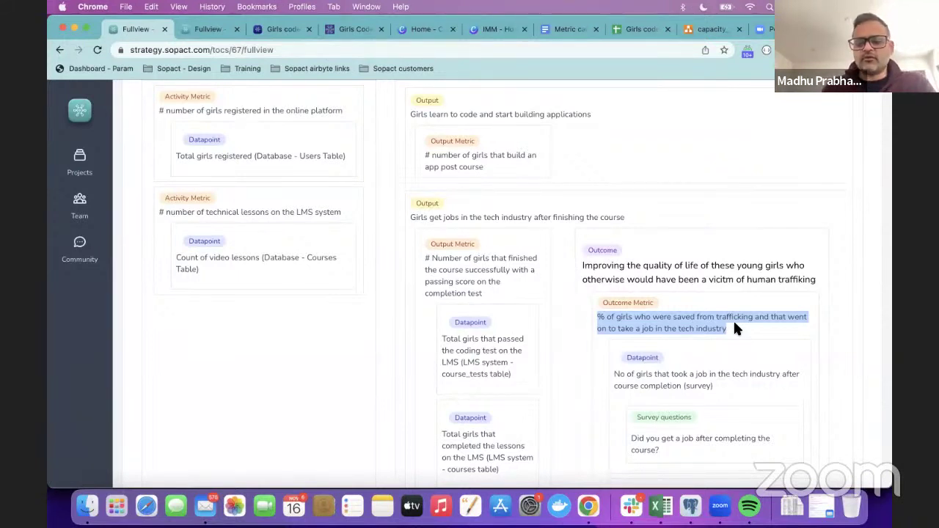
Step: Highlight the data sources of the first Outcome Metric's two Datapoints, the survey and the Excel registration sheet
scroll(699, 359, "down", 2)
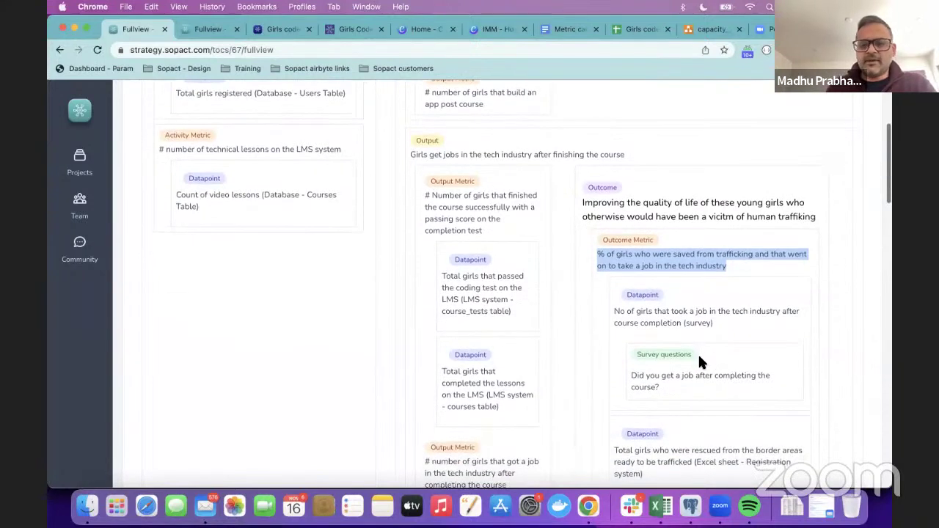
scroll(613, 345, "down", 1)
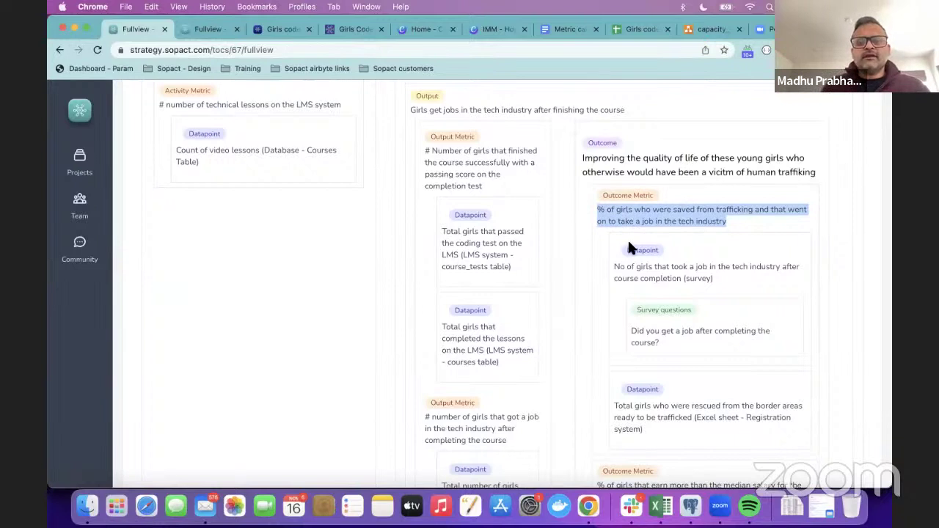
scroll(629, 246, "up", 2)
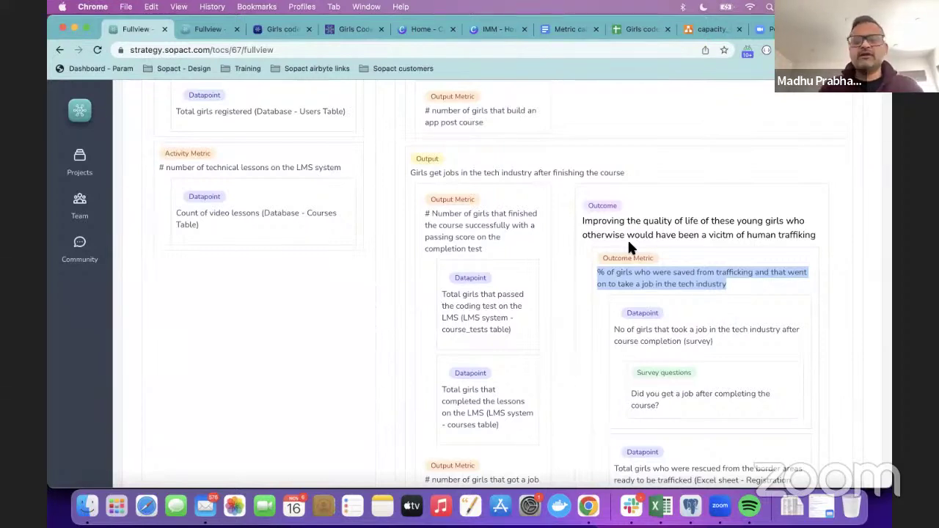
scroll(646, 294, "down", 2)
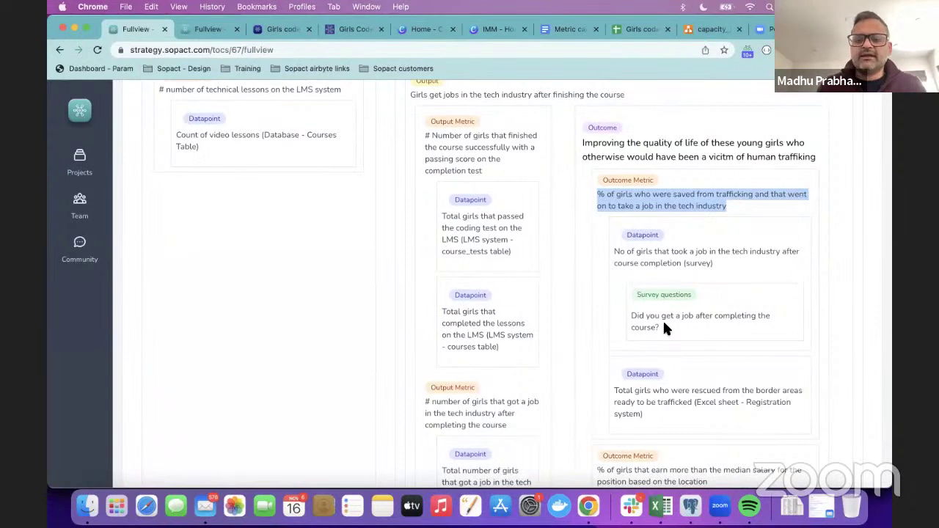
left_click_drag(682, 263, 743, 267)
scroll(744, 266, "down", 2)
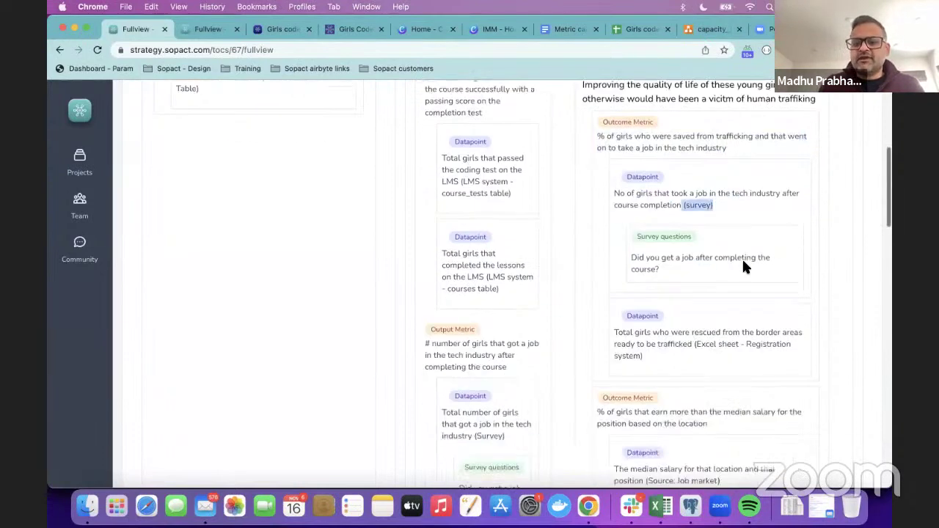
scroll(741, 257, "down", 1)
left_click_drag(660, 317, 729, 339)
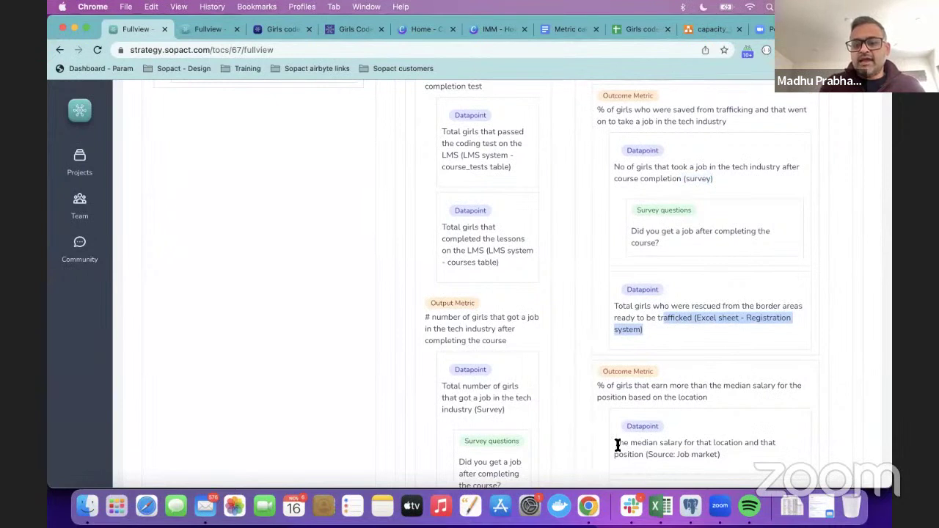
Step: Highlight the median salary Datapoint, its job market source and the Outcome Metric it supports
left_click_drag(615, 444, 726, 453)
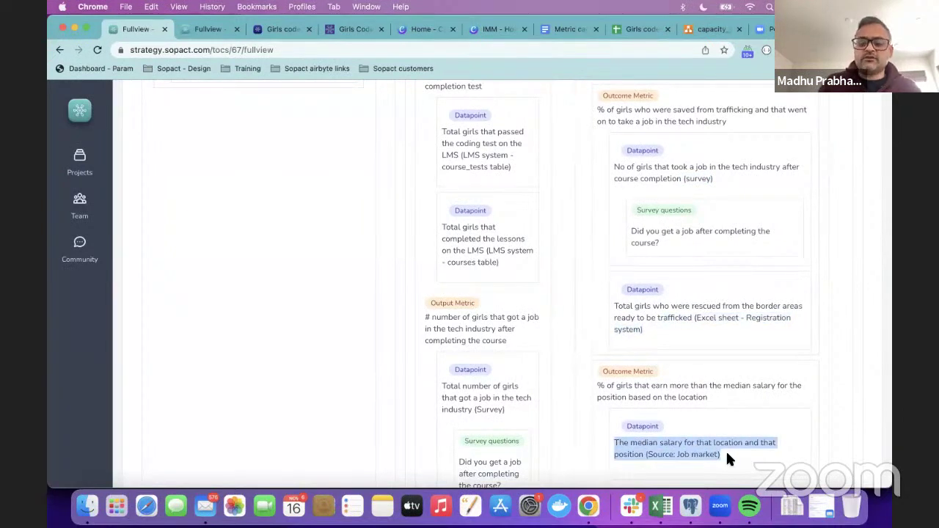
left_click(629, 448)
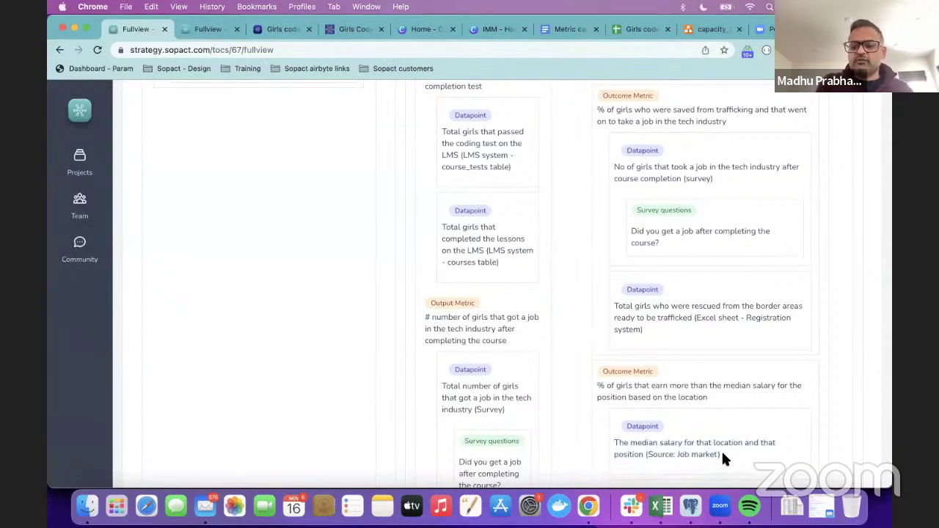
left_click_drag(726, 454, 643, 454)
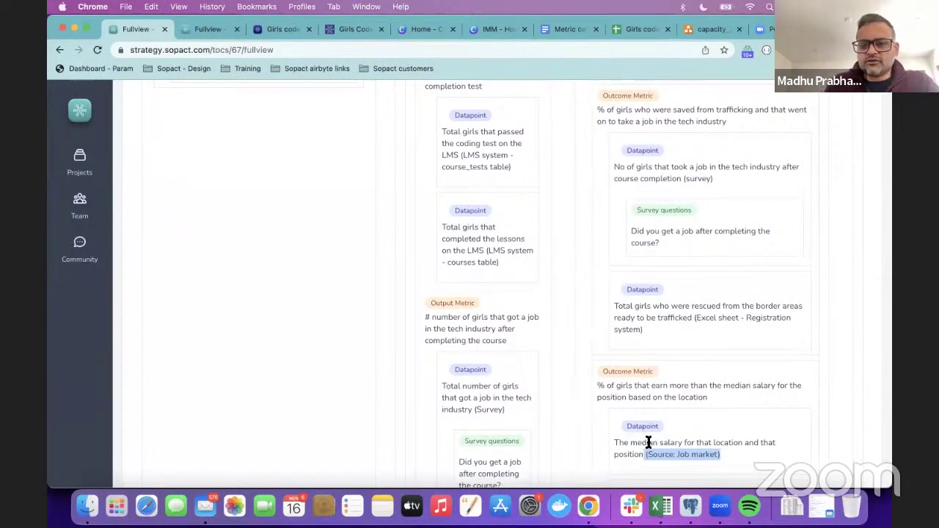
left_click_drag(597, 386, 711, 396)
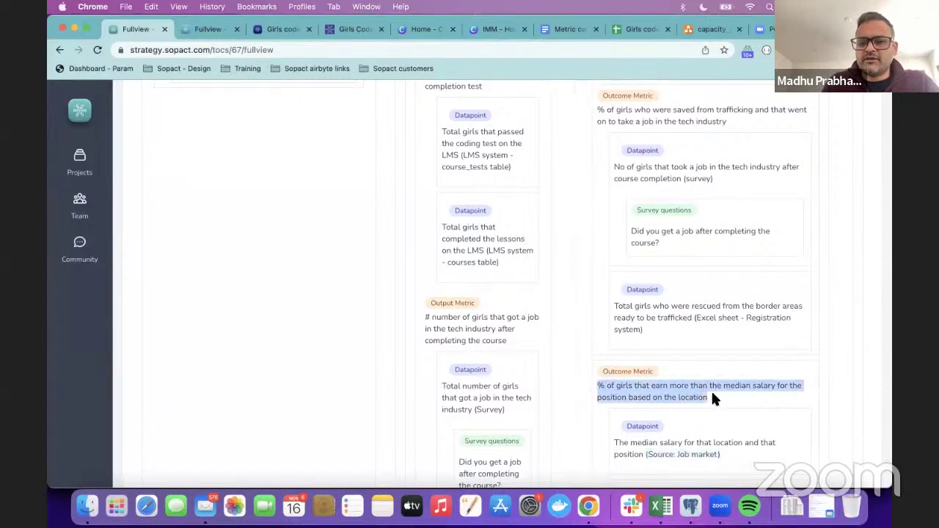
Step: Switch to the Girls Code survey form and review its questions on identity, job and annual compensation
scroll(679, 315, "up", 2)
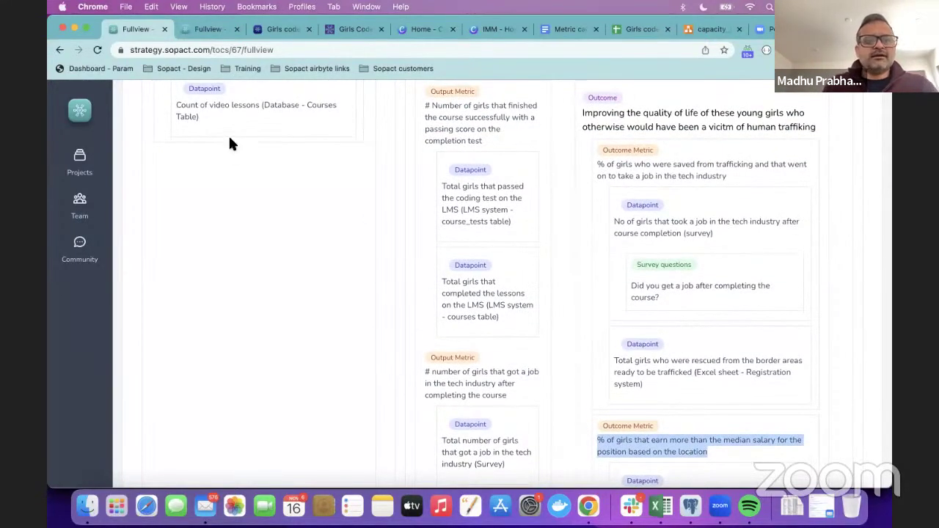
left_click(273, 31)
scroll(266, 268, "down", 3)
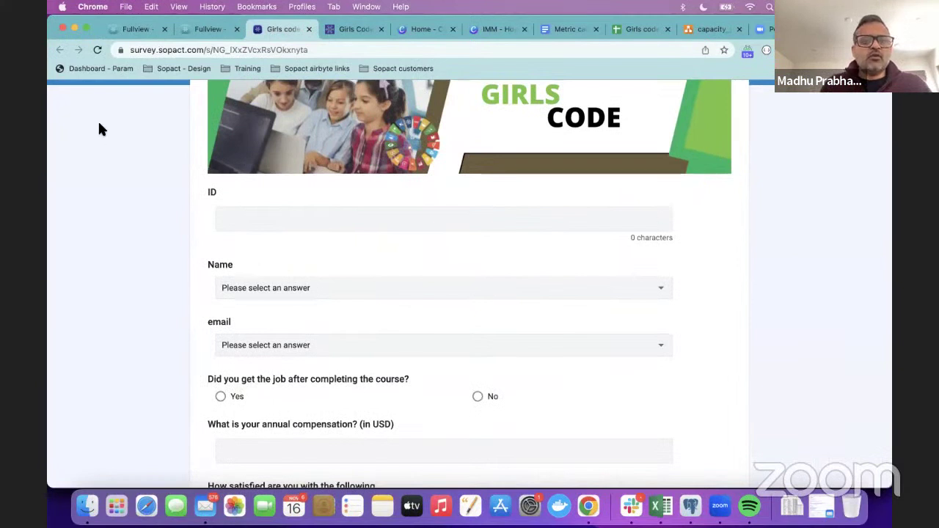
Step: Compare the theory of change's Survey question about getting a job with the matching question in the Girls Code survey form
left_click(138, 30)
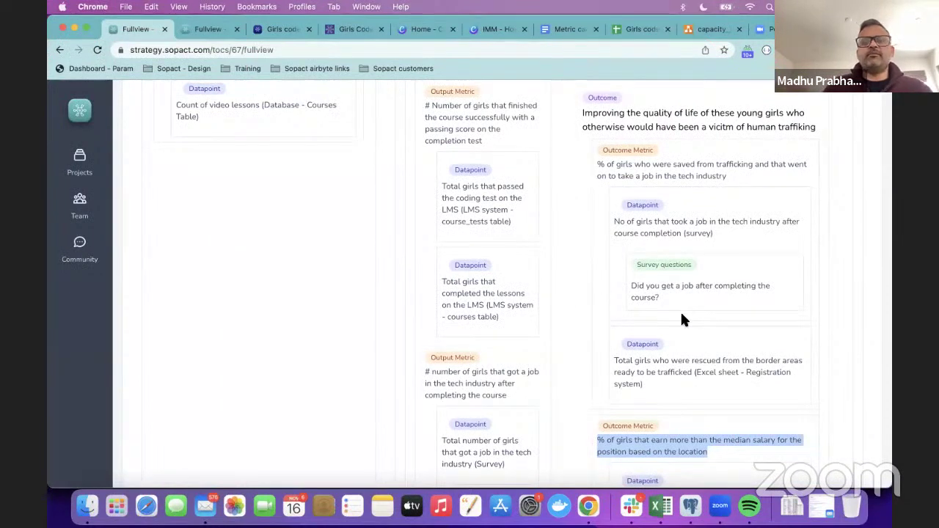
left_click_drag(628, 284, 663, 297)
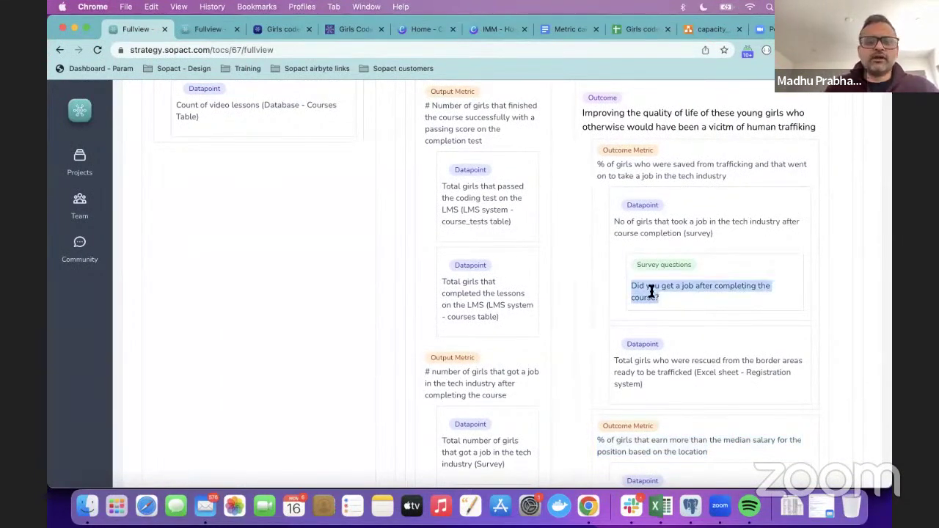
left_click(263, 29)
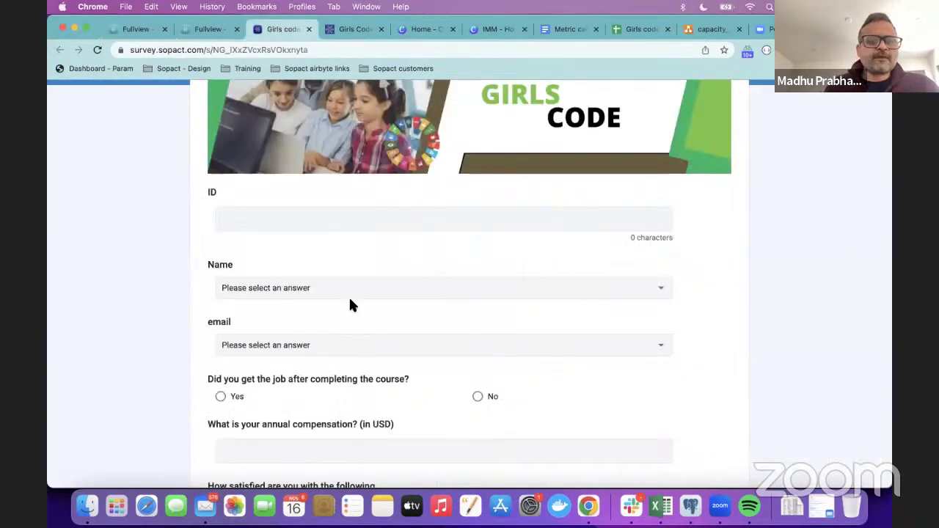
left_click(127, 27)
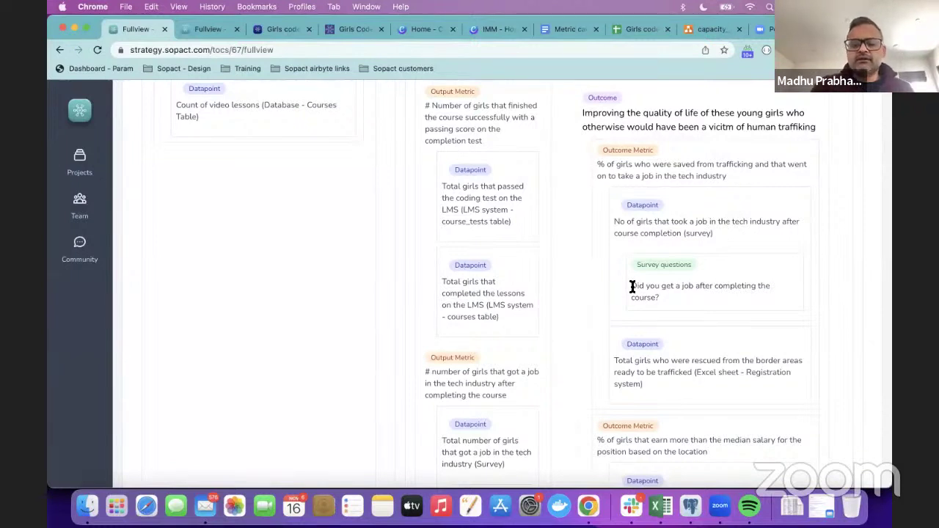
left_click_drag(631, 283, 661, 296)
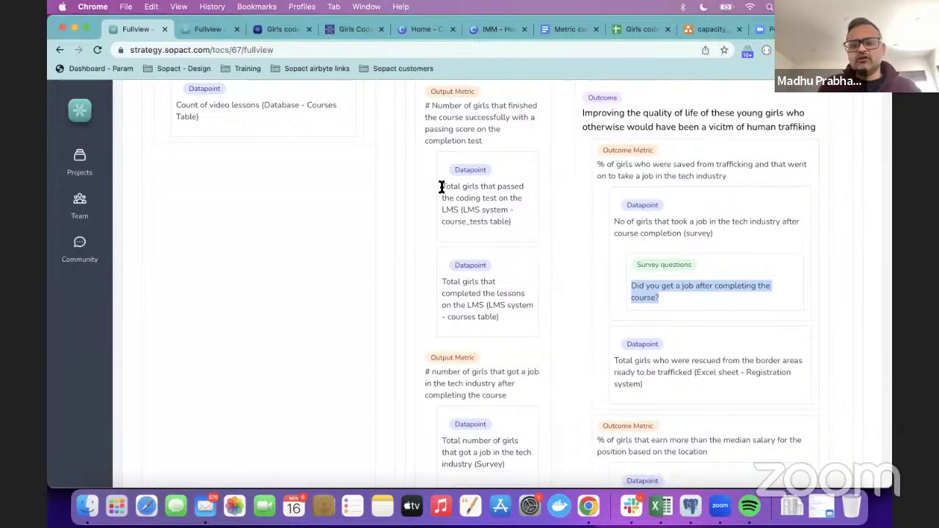
Step: Highlight the Output Metric on girls finishing the course with a passing score and its Datapoints' LMS sources, course_tests and courses tables
left_click(427, 110)
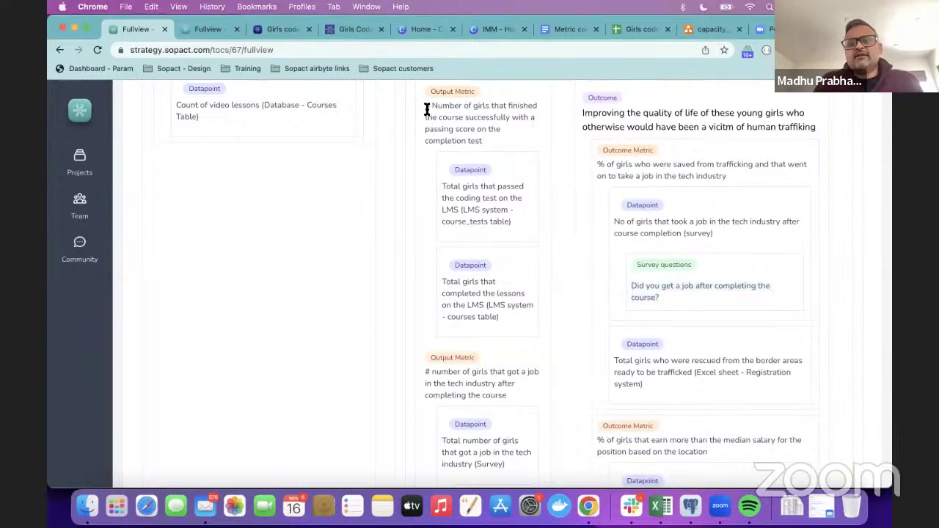
left_click_drag(427, 110, 502, 140)
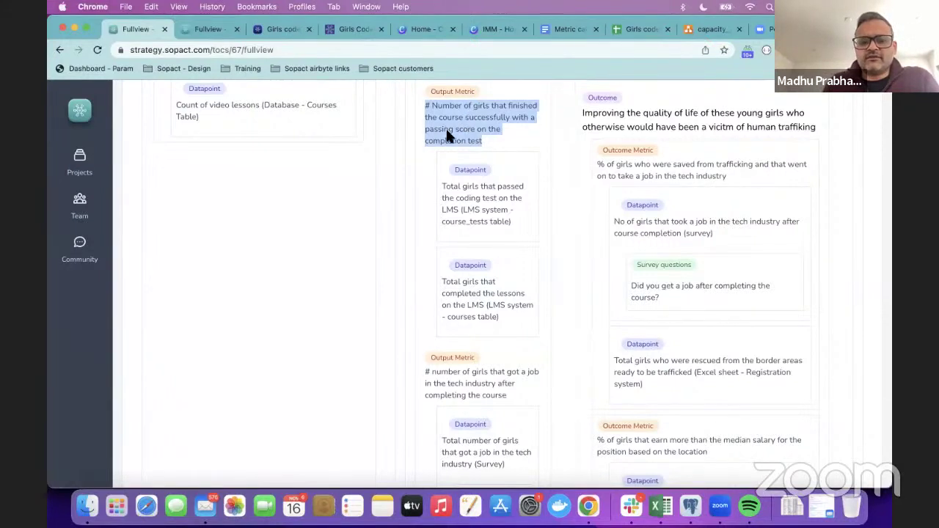
left_click_drag(461, 210, 516, 217)
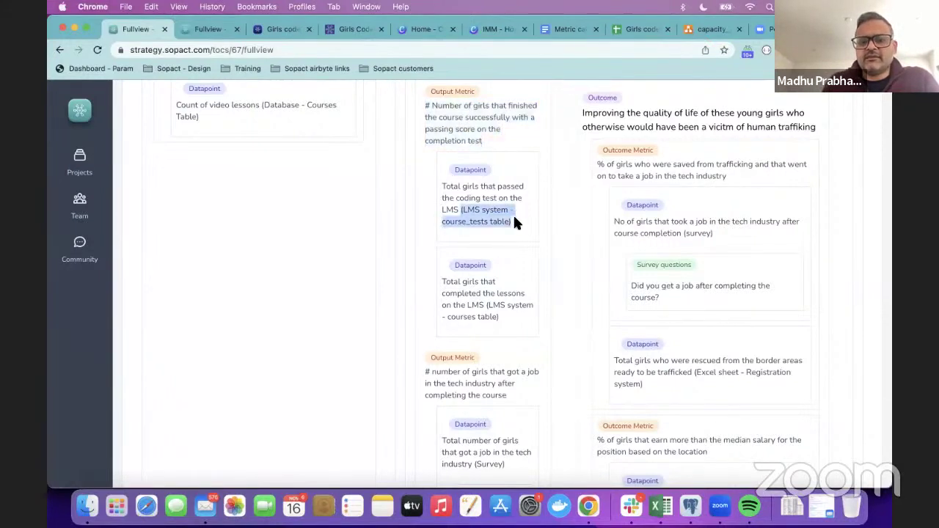
left_click_drag(487, 305, 501, 321)
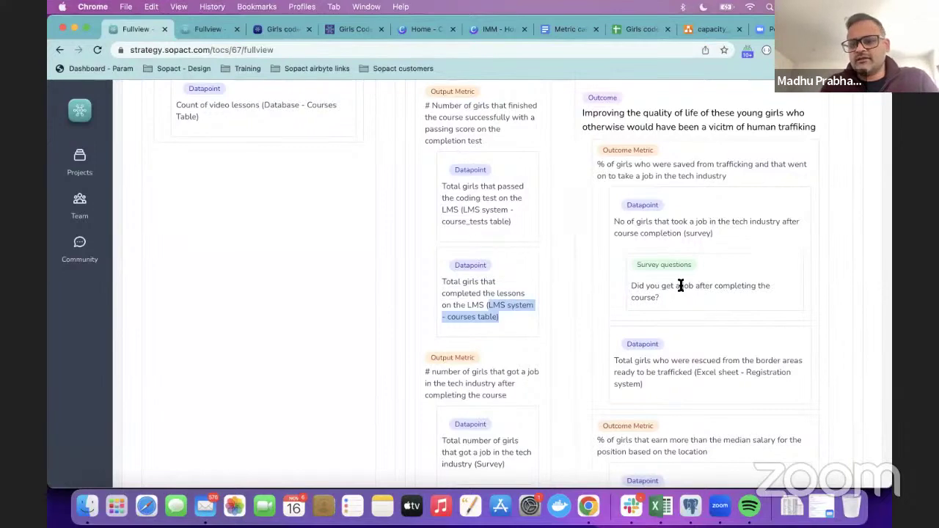
Step: Look over the Outcome Metrics' Datapoints once more and return to the Girls Code survey form
scroll(690, 282, "down", 2)
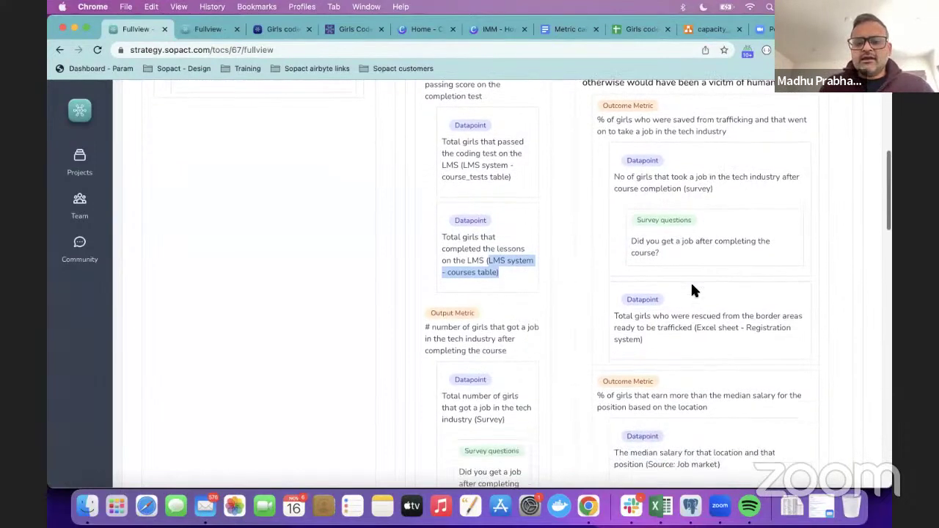
scroll(690, 283, "up", 4)
scroll(693, 290, "down", 1)
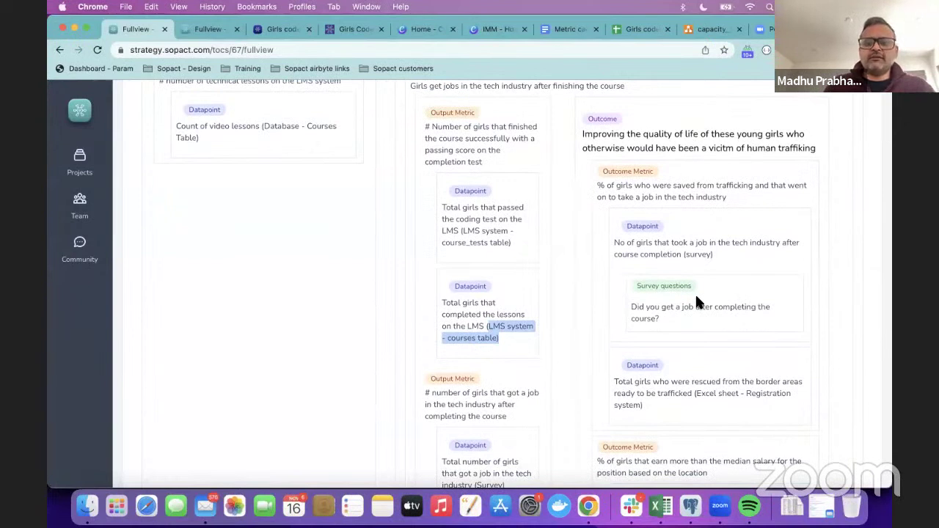
left_click(283, 28)
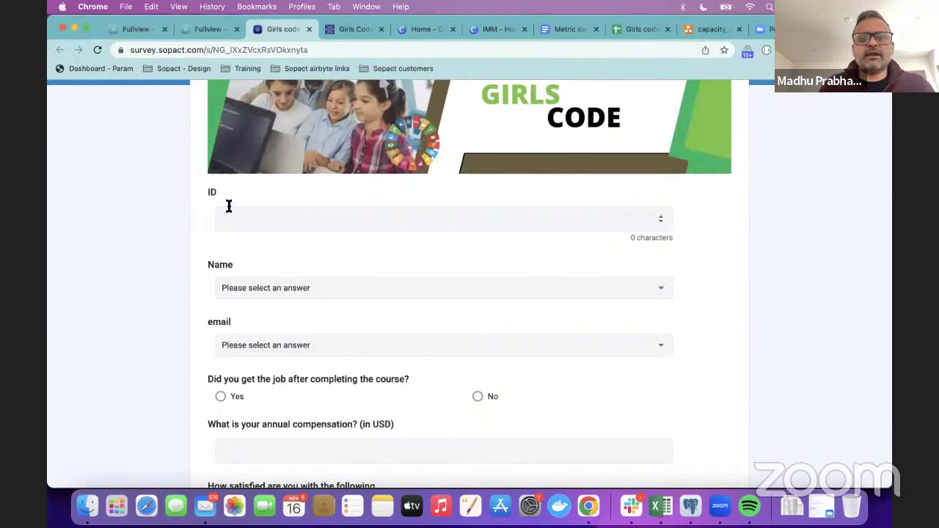
Step: Switch to the Girls Code learnings dashboard's Data Strategy view and examine how the Datapoint Sources Sankey links sources to datapoints
left_click(342, 33)
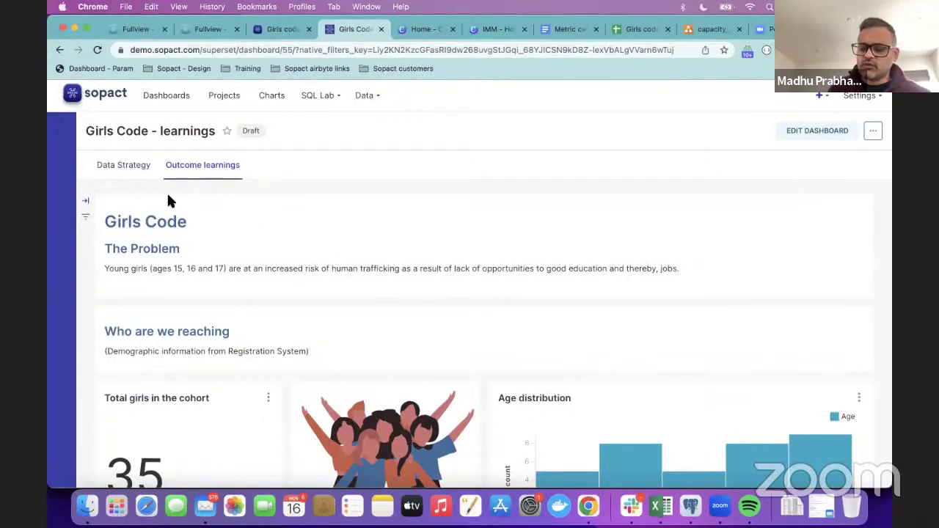
left_click(112, 168)
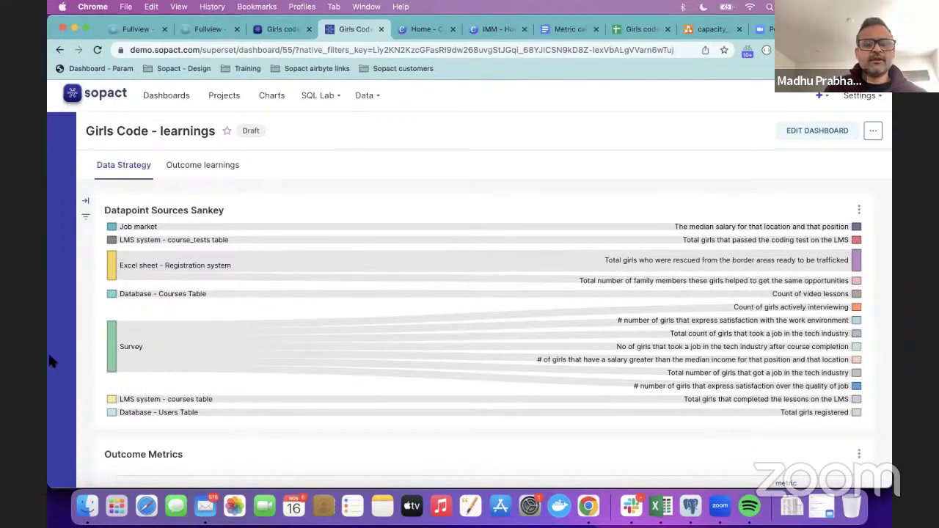
scroll(47, 351, "down", 2)
scroll(64, 379, "up", 1)
scroll(64, 380, "up", 1)
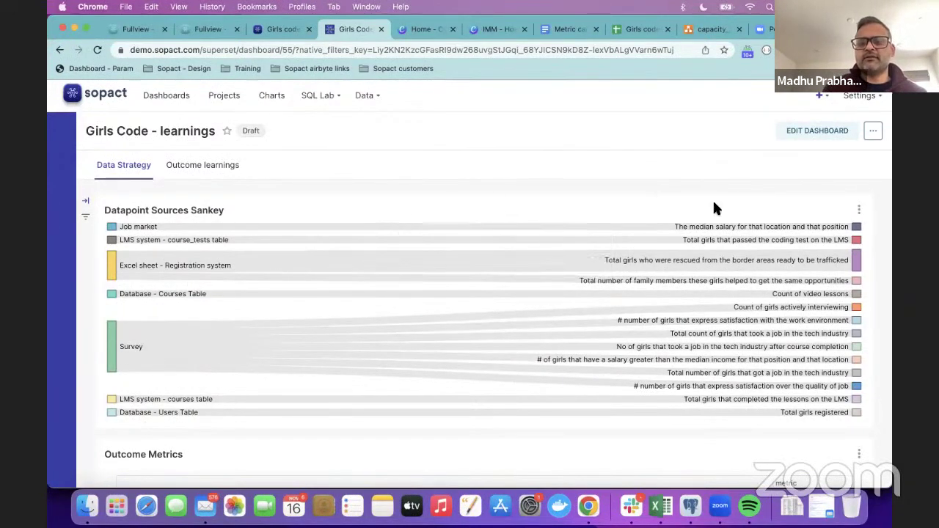
mouse_move(720, 227)
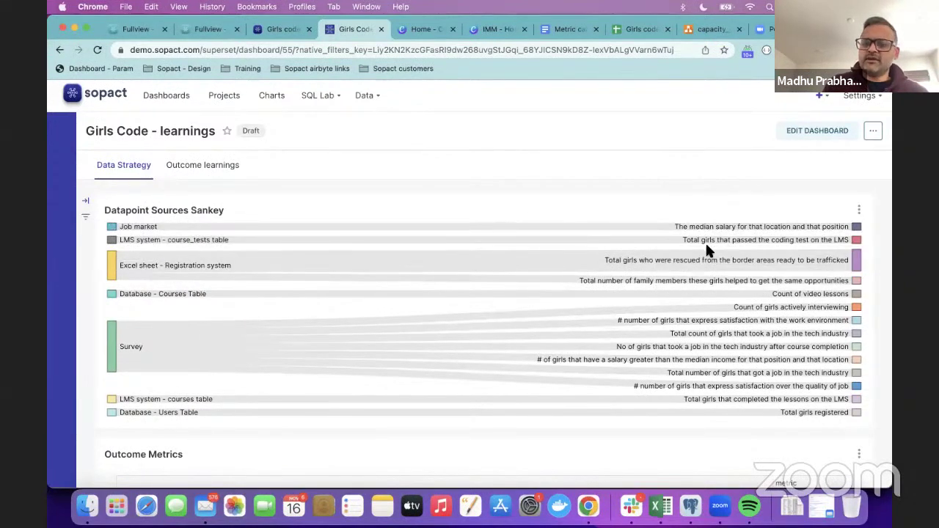
mouse_move(733, 243)
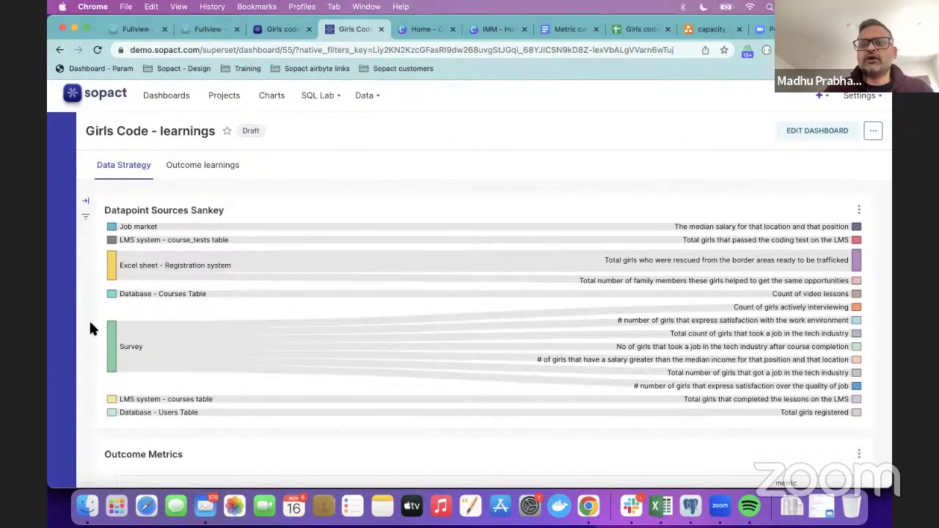
Step: Review the Outcome Metrics table and highlight the metric on girls that earn more than the median salary for their position and location
scroll(81, 403, "down", 6)
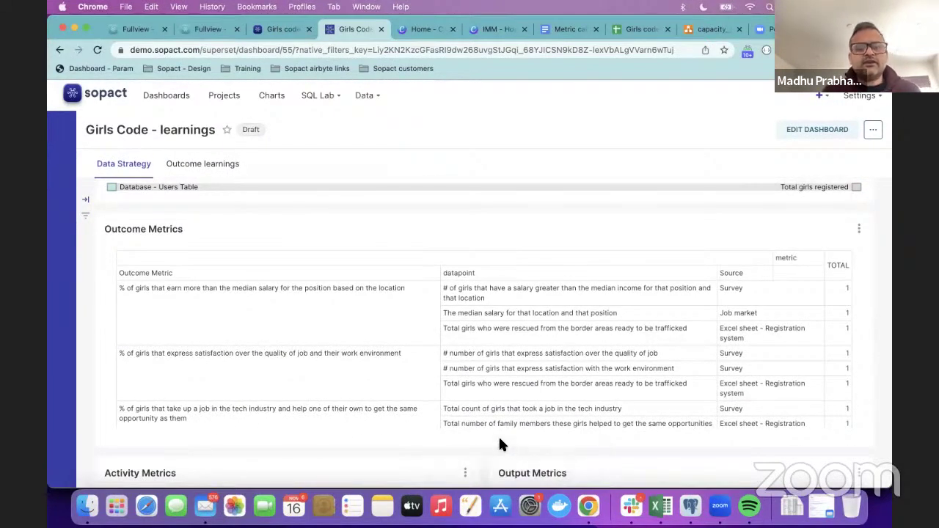
left_click_drag(120, 288, 411, 291)
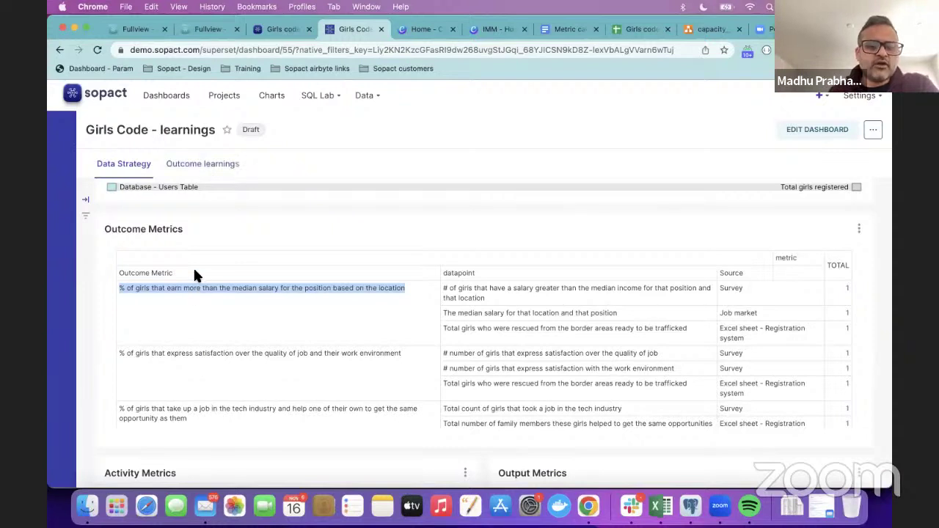
Step: Open the dashboard's Outcome learnings and highlight the full statement under The Problem
left_click(199, 163)
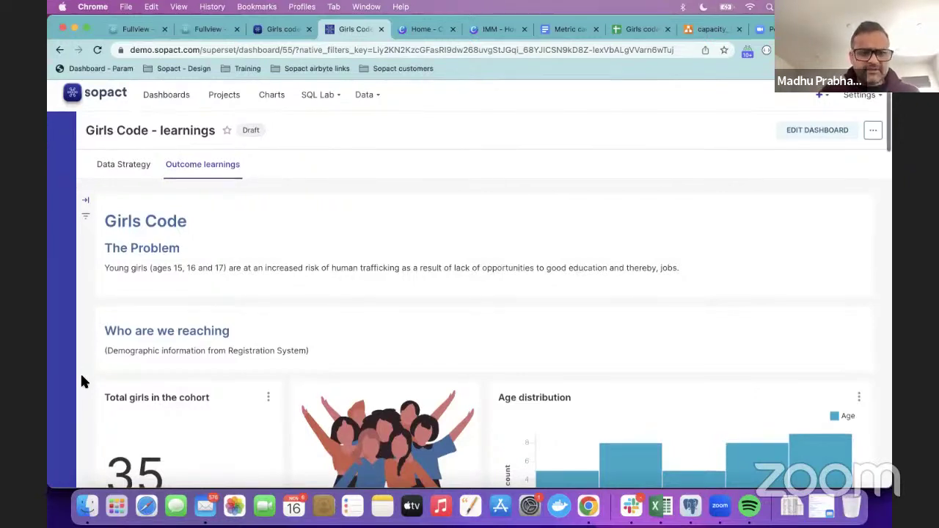
scroll(82, 377, "down", 1)
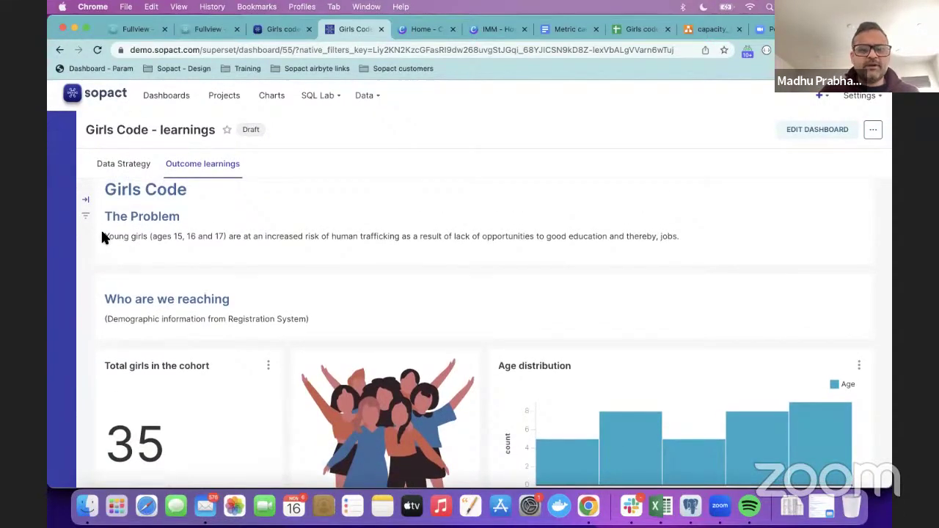
left_click_drag(103, 236, 685, 236)
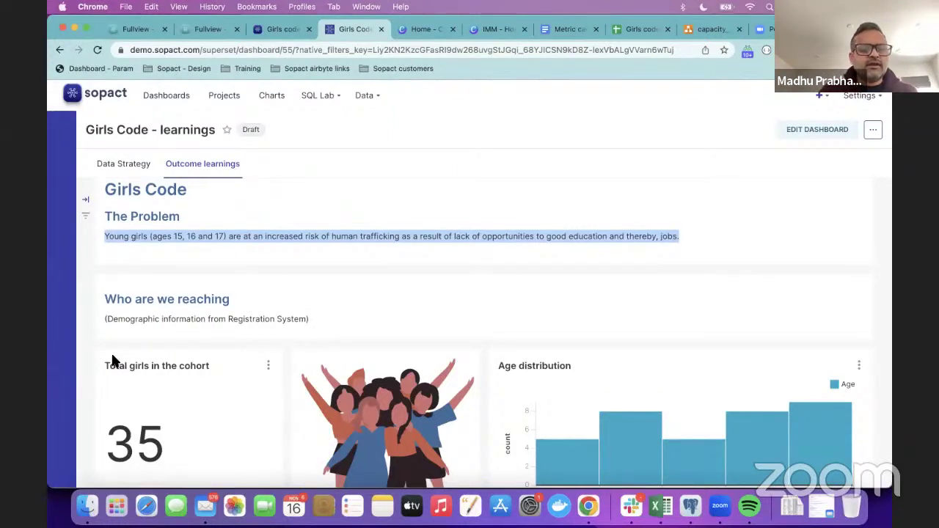
Step: Review the cohort size, age distribution and country of origin charts, continuing to the What's their situation? section
scroll(114, 359, "down", 3)
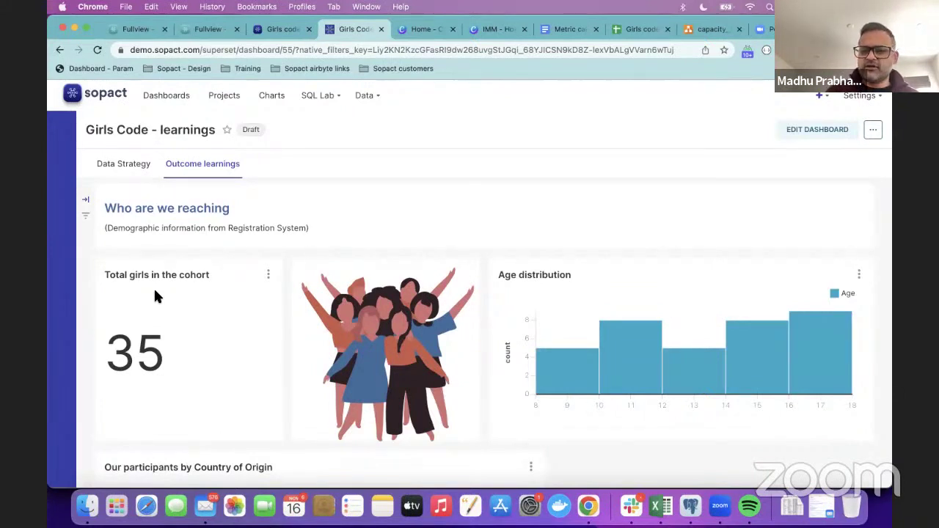
scroll(92, 319, "down", 3)
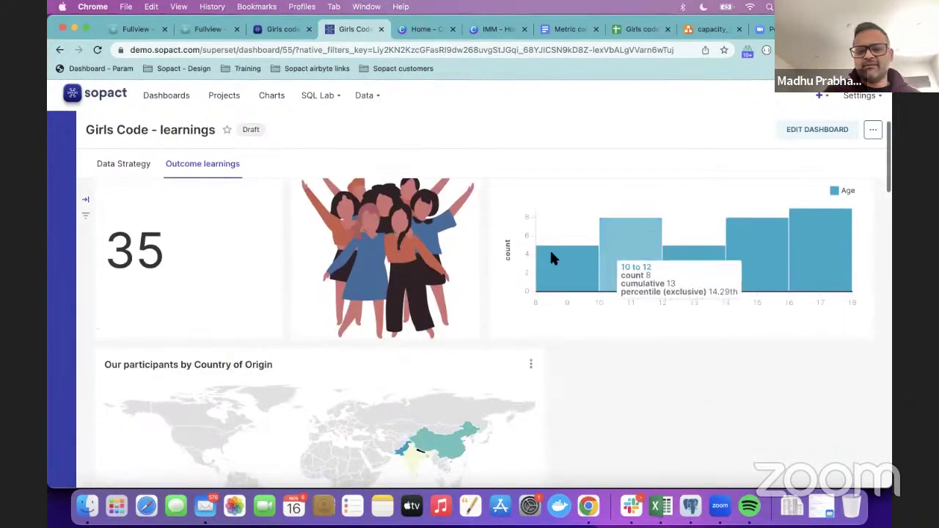
scroll(610, 425, "down", 5)
scroll(612, 428, "down", 3)
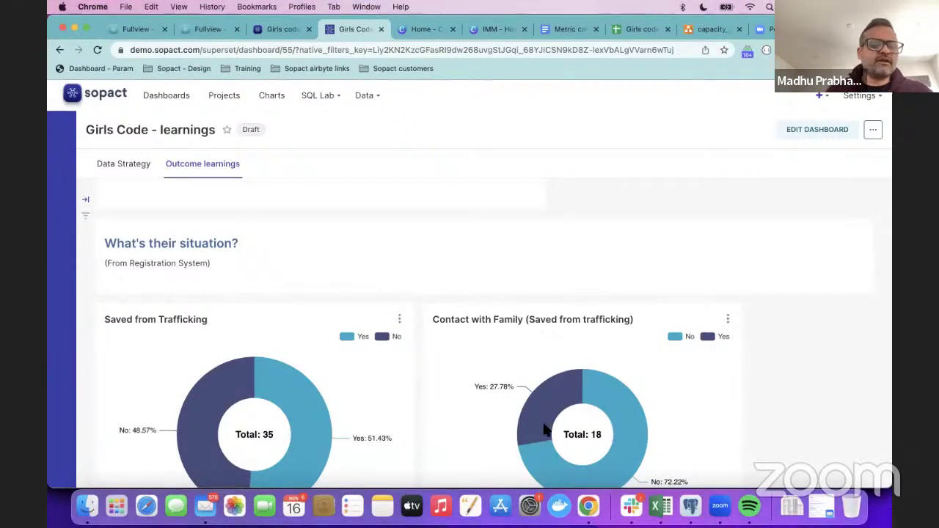
scroll(83, 350, "down", 1)
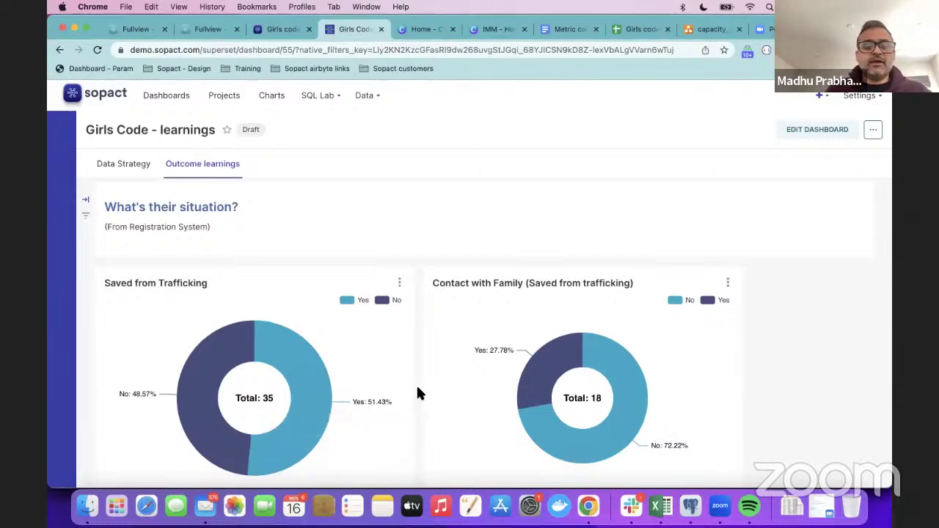
Step: Return to The Problem statement and highlight its wording about the increased risk of human trafficking
scroll(418, 393, "up", 10)
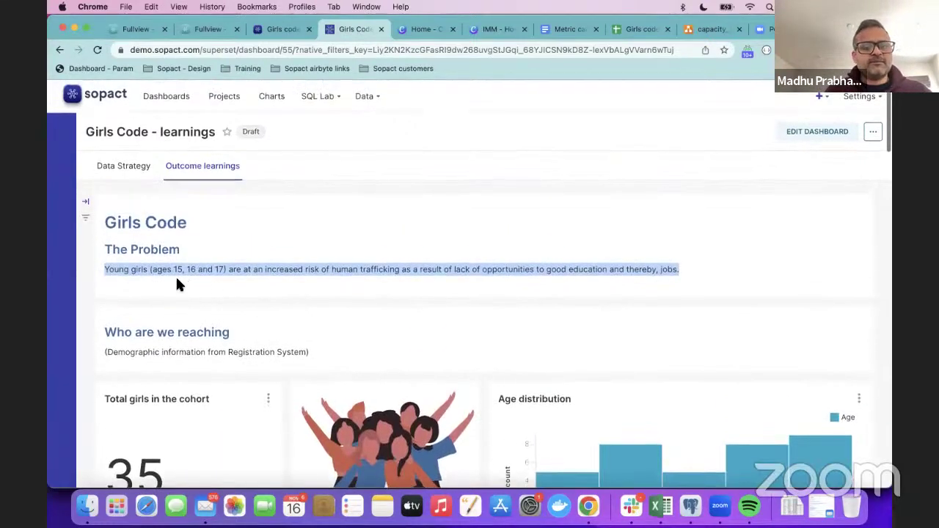
left_click(272, 269)
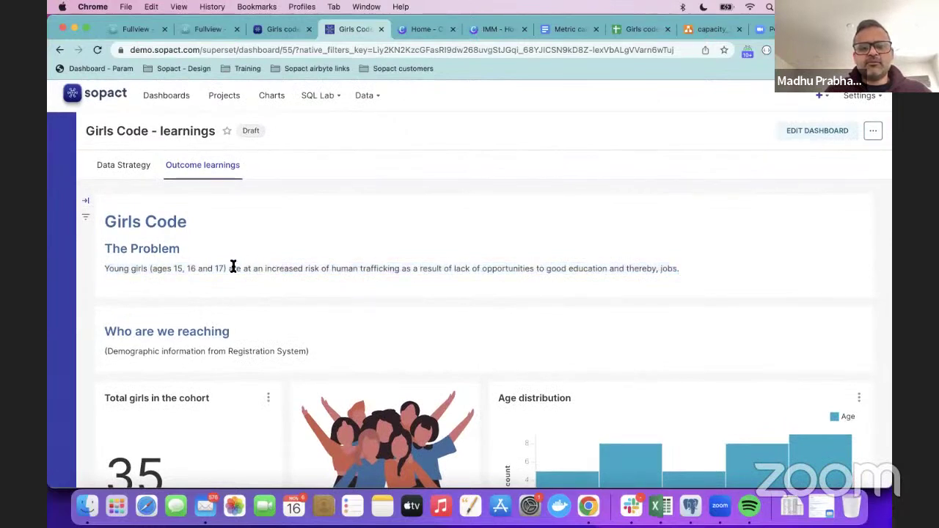
left_click_drag(231, 267, 325, 267)
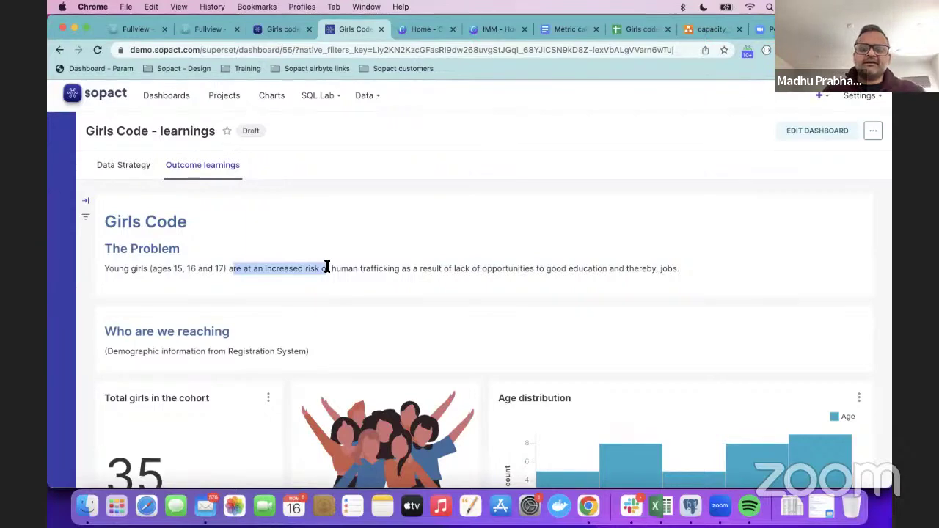
left_click_drag(326, 267, 342, 267)
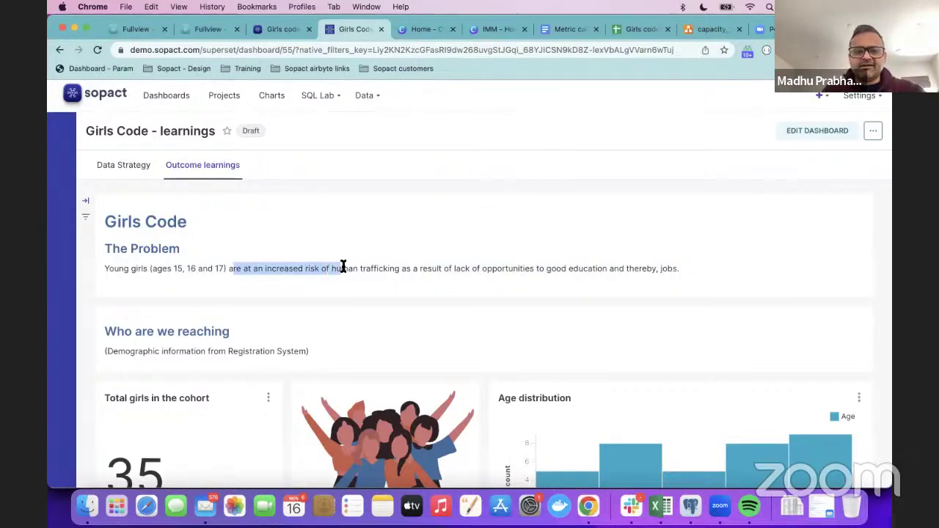
Step: Examine the Saved from Trafficking and Contact with Family donut charts and compare their Yes and No shares
scroll(342, 267, "down", 10)
scroll(345, 270, "down", 5)
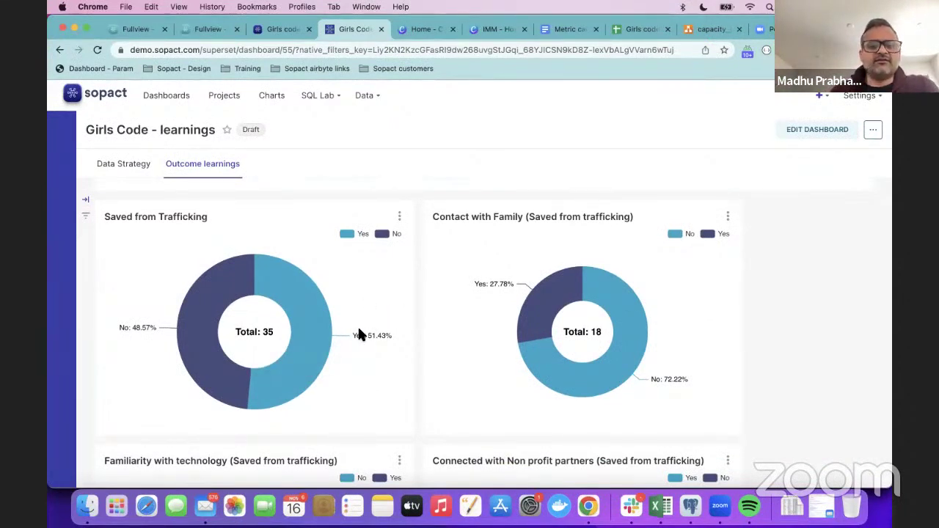
mouse_move(147, 331)
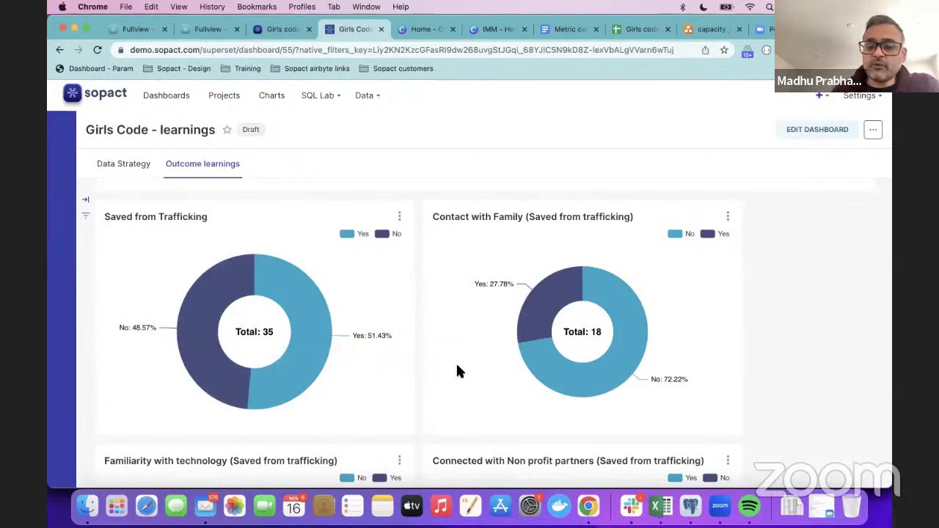
scroll(484, 328, "down", 2)
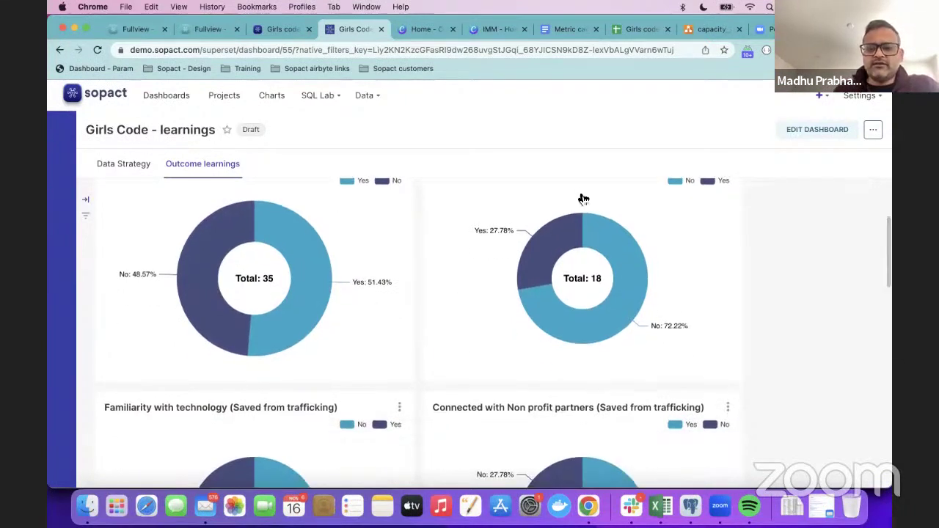
scroll(477, 288, "up", 1)
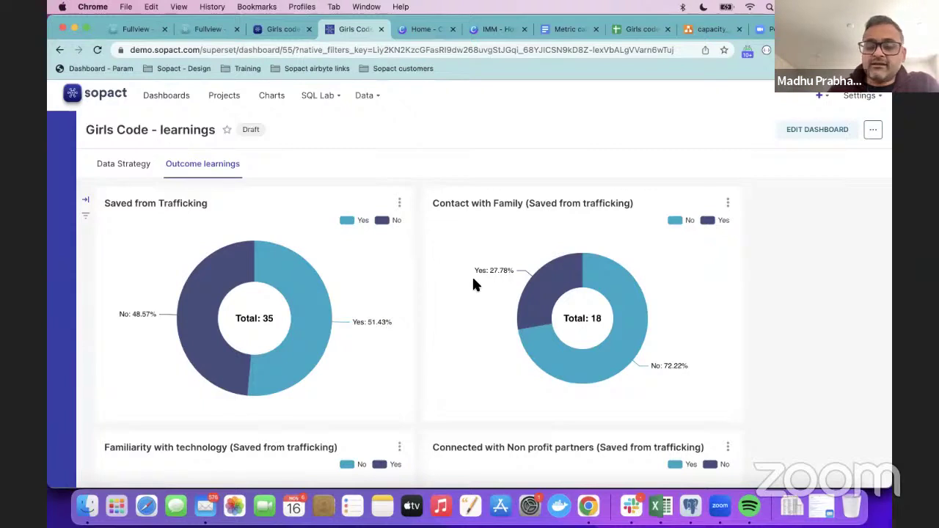
mouse_move(614, 312)
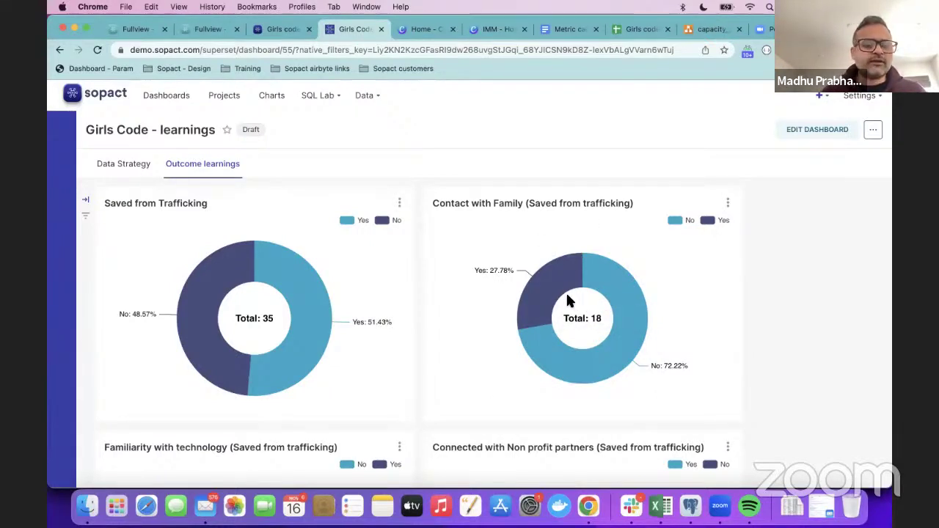
scroll(419, 349, "down", 1)
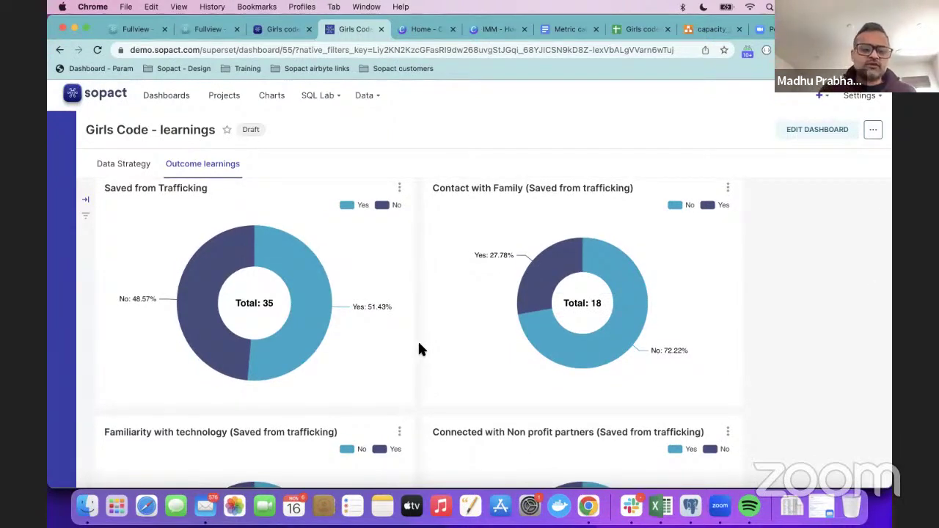
Step: Examine the Familiarity with technology chart for girls saved from trafficking, alongside the Connected with Non profit partners chart
scroll(418, 349, "down", 3)
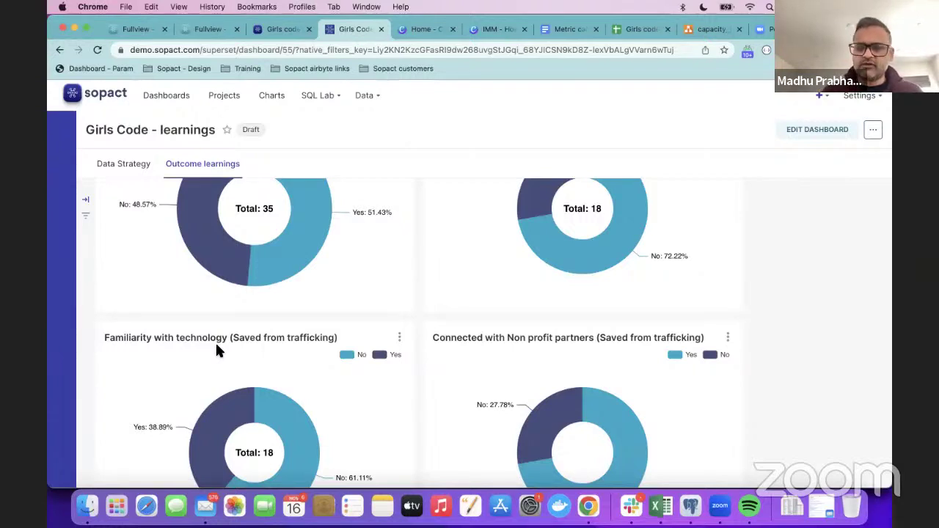
scroll(232, 376, "down", 2)
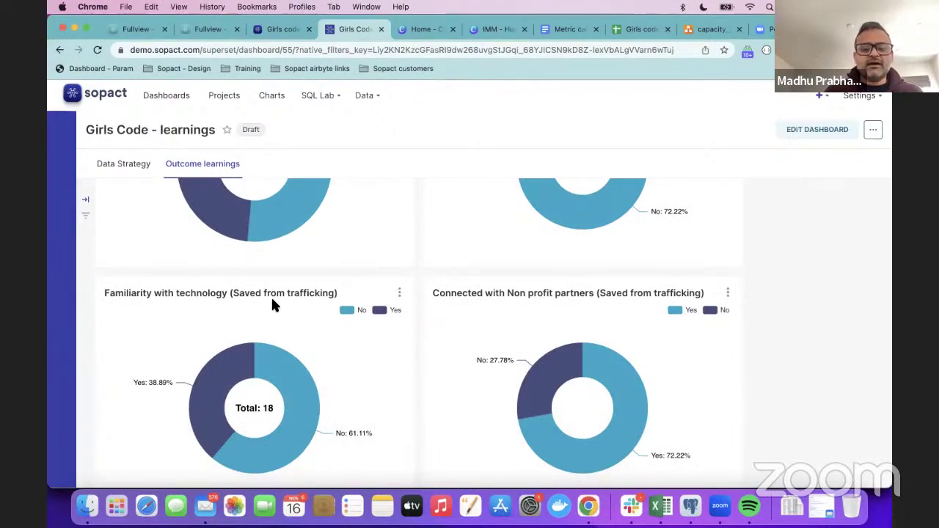
mouse_move(247, 369)
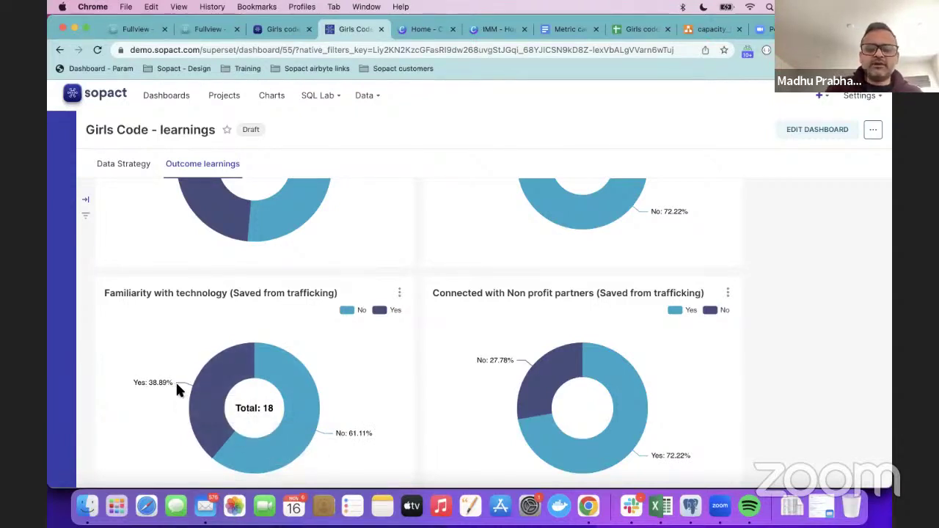
scroll(175, 381, "down", 2)
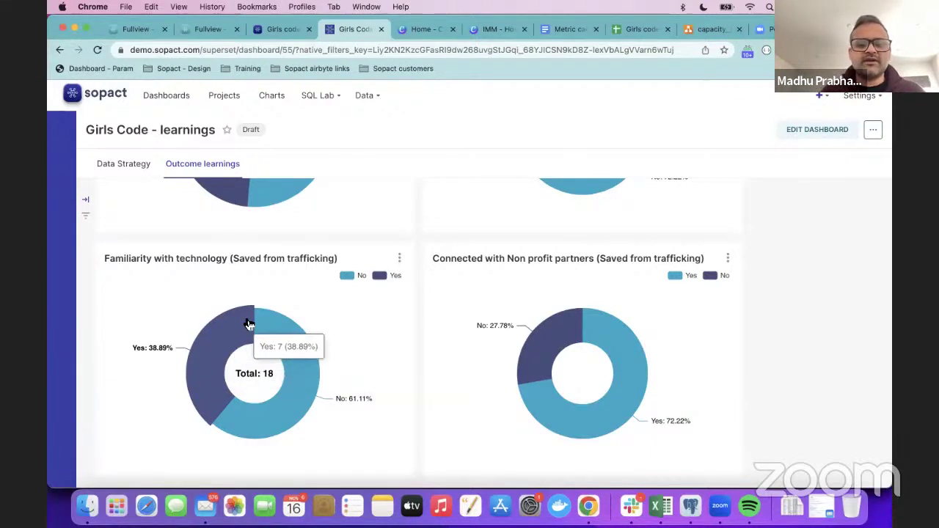
scroll(247, 320, "up", 3)
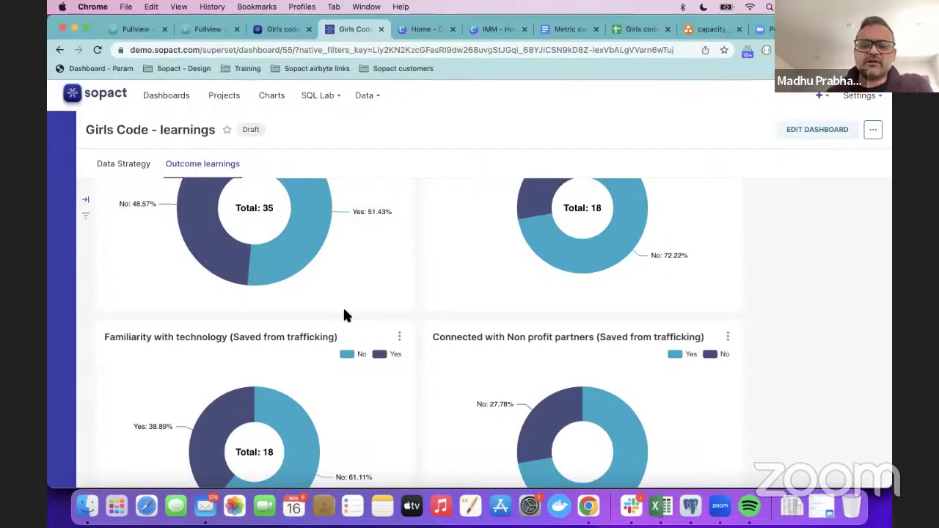
Step: Review the Our Activities figures on technical lessons and registered girls, continuing to the output charts on app building and jobs
scroll(418, 328, "down", 5)
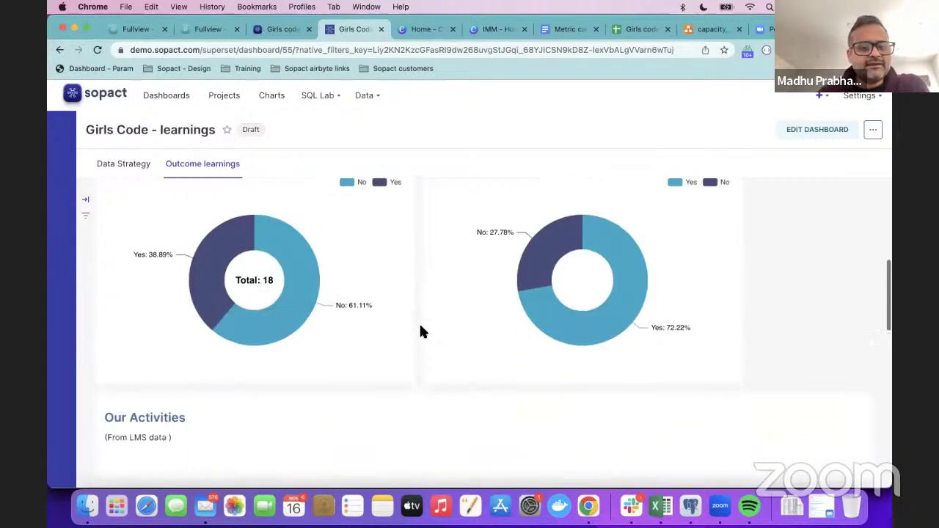
scroll(420, 327, "down", 2)
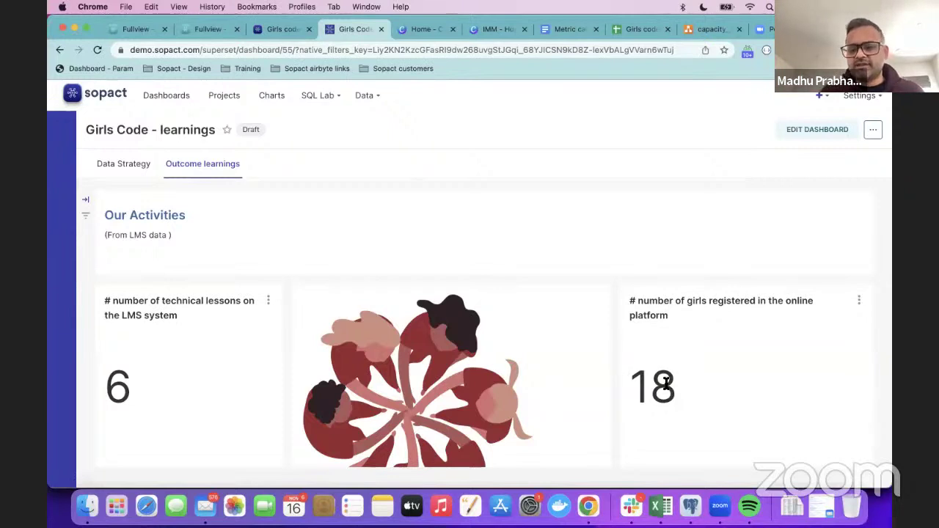
scroll(622, 374, "down", 2)
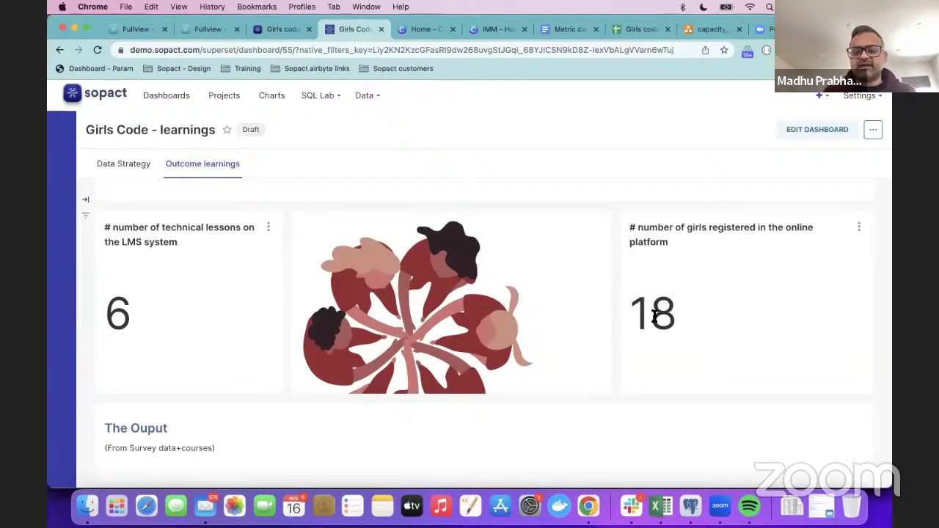
scroll(649, 330, "down", 5)
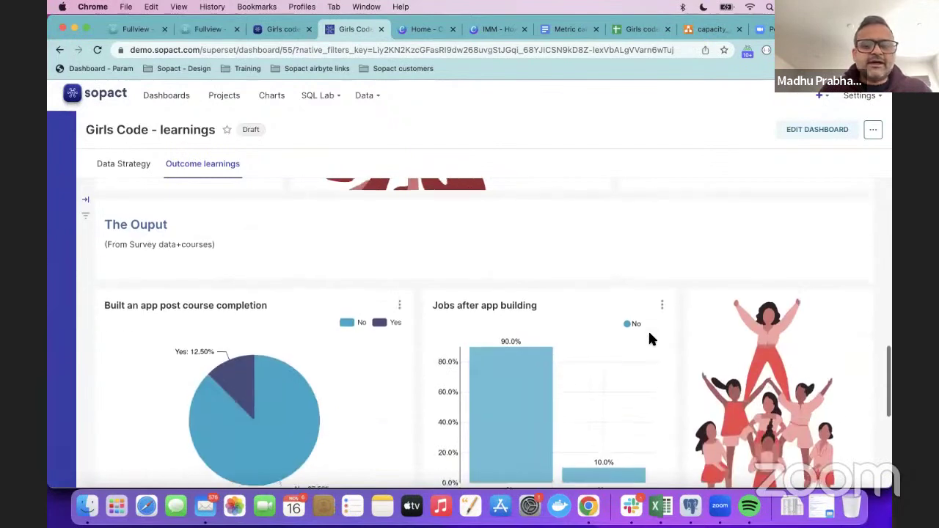
Step: Switch back to the theory of change and locate the Output Metric on girls that build an app post course
scroll(649, 334, "down", 2)
scroll(649, 333, "up", 2)
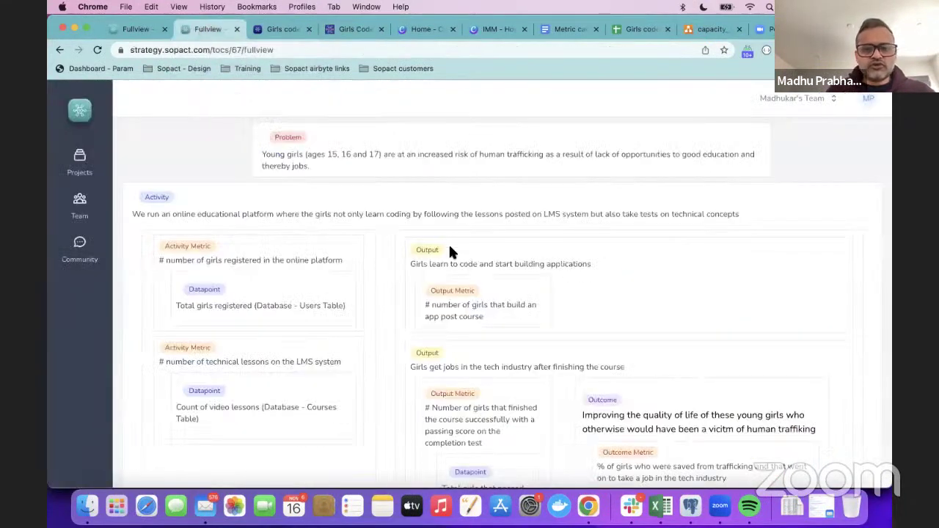
scroll(455, 326, "down", 1)
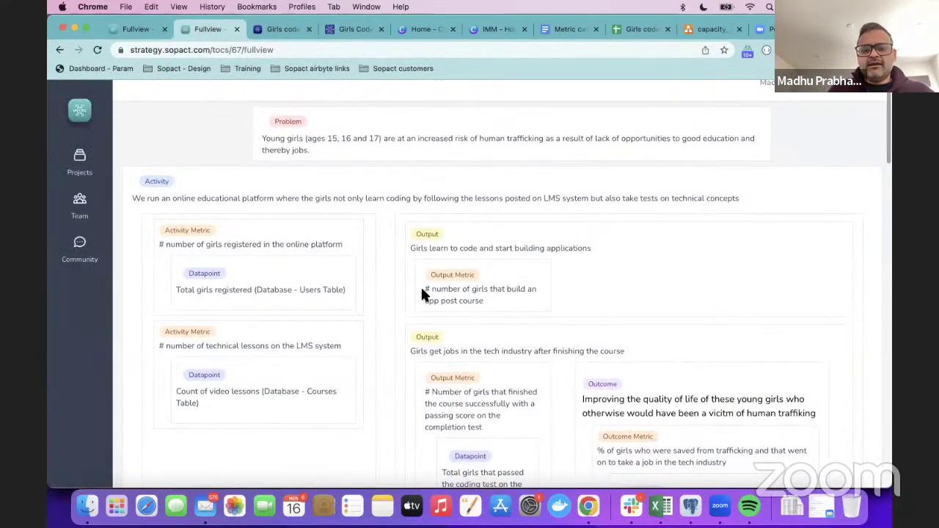
Step: Highlight the Output Metric on girls that build an app post course and compare it with the dashboard's app-building and jobs charts
left_click_drag(423, 287, 489, 300)
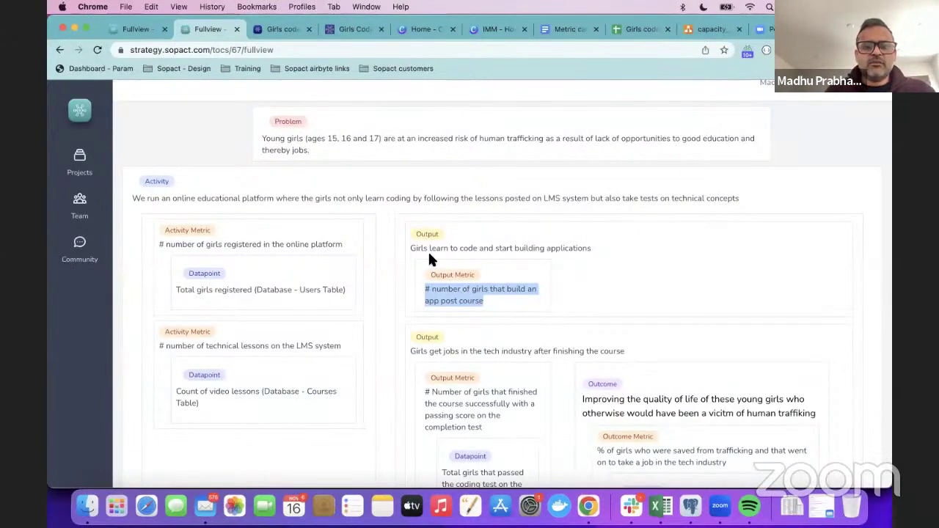
left_click(345, 28)
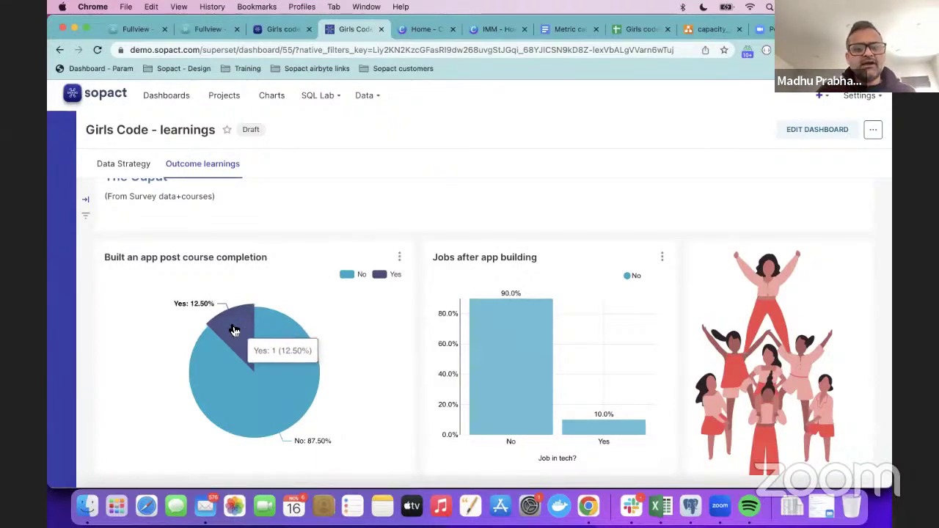
mouse_move(210, 309)
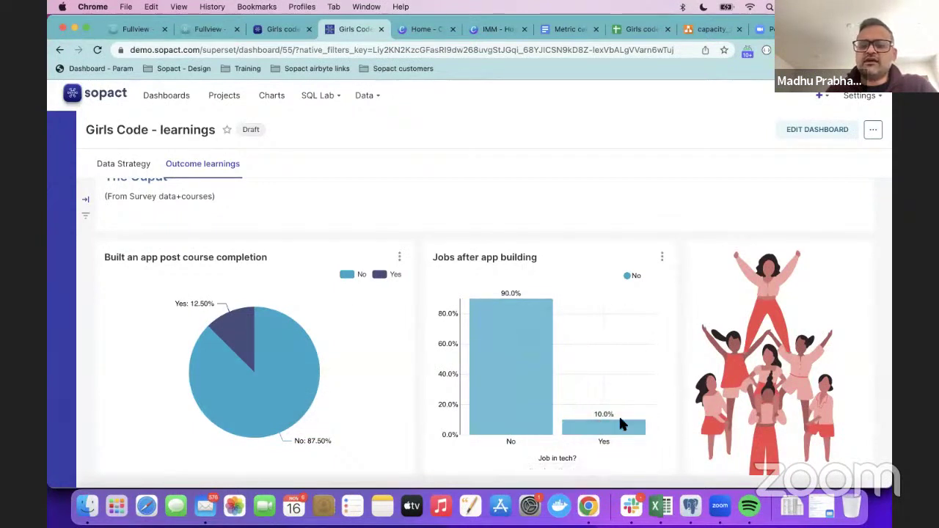
mouse_move(606, 424)
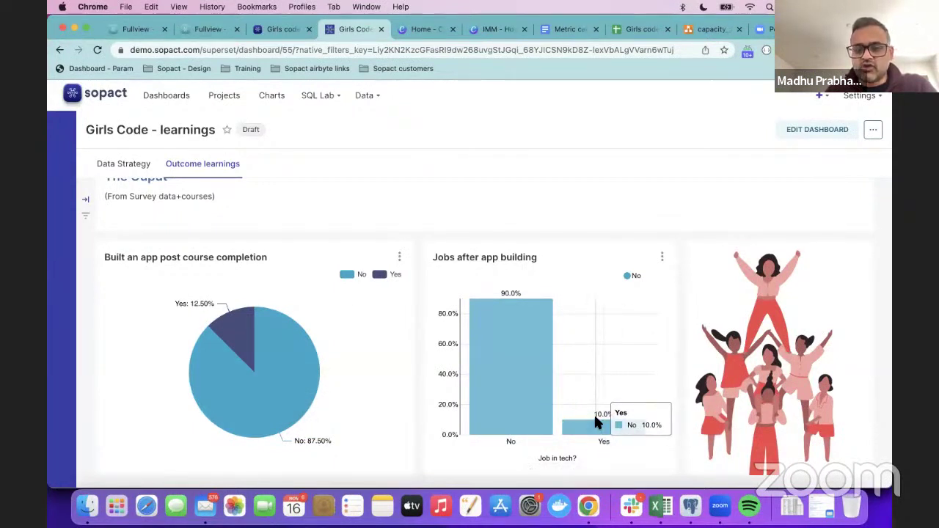
mouse_move(294, 402)
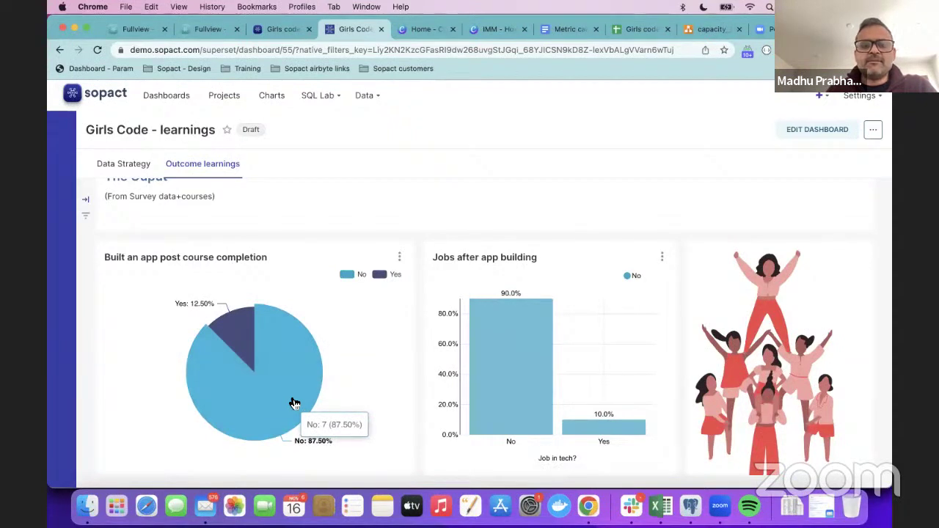
mouse_move(497, 383)
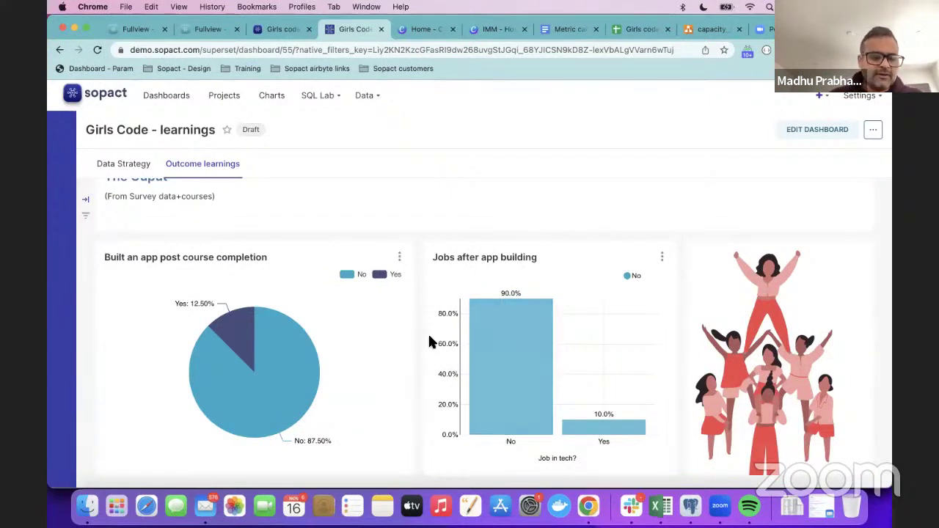
Step: Go to The Outcome section of the dashboard and highlight its statement on improving the quality of life of these young girls
scroll(422, 347, "down", 2)
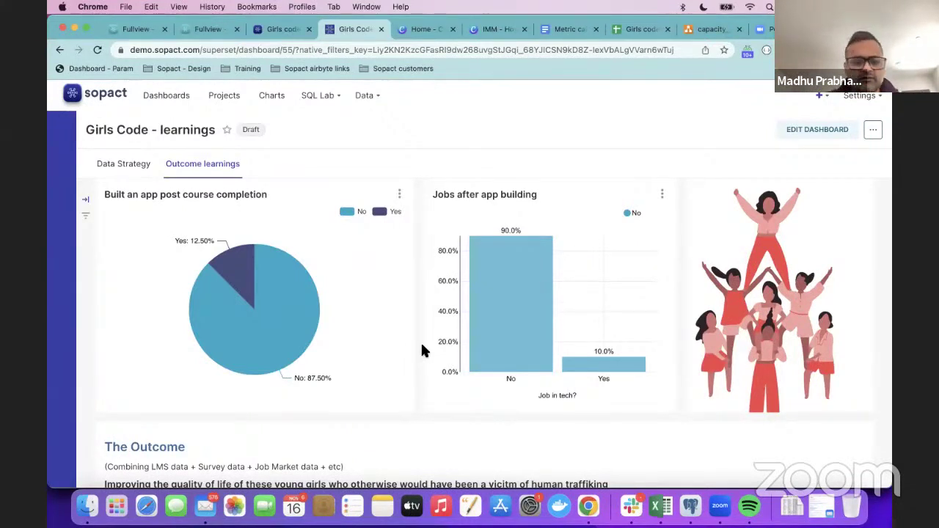
scroll(428, 422, "down", 5)
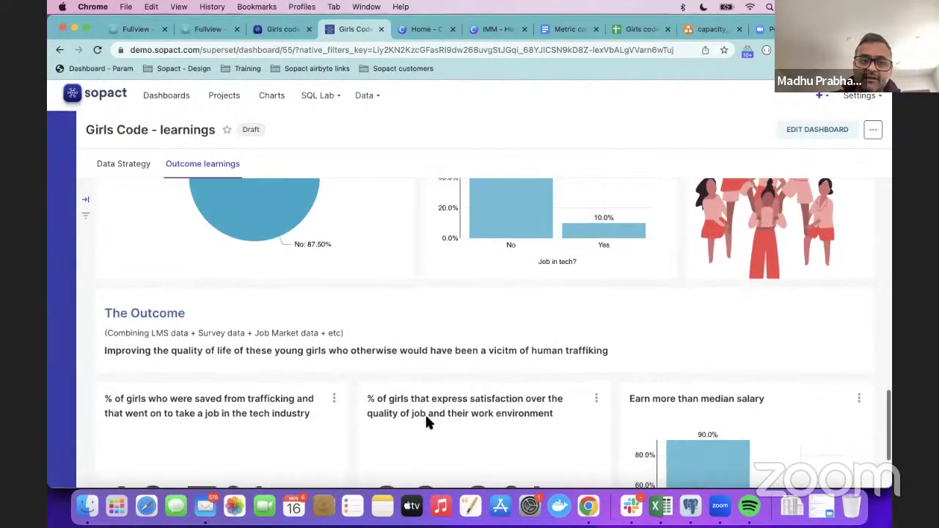
scroll(428, 423, "down", 1)
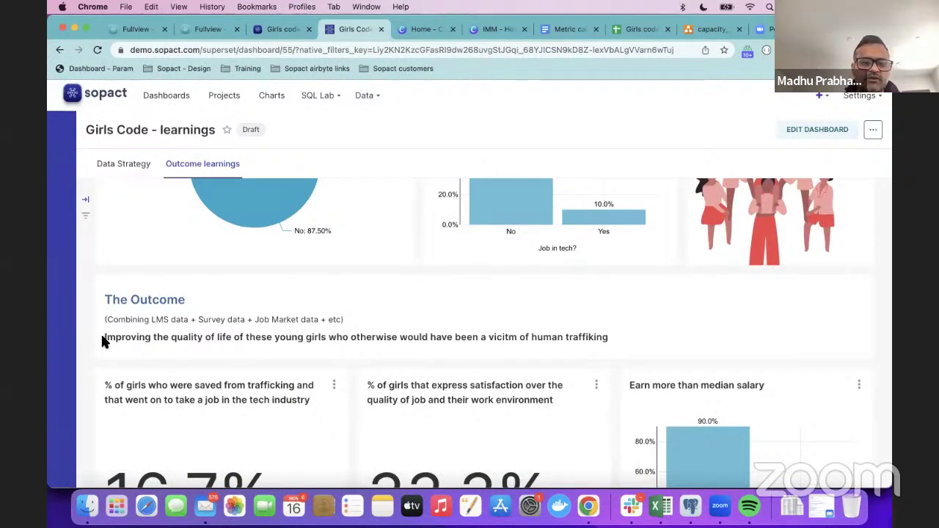
left_click_drag(102, 338, 649, 342)
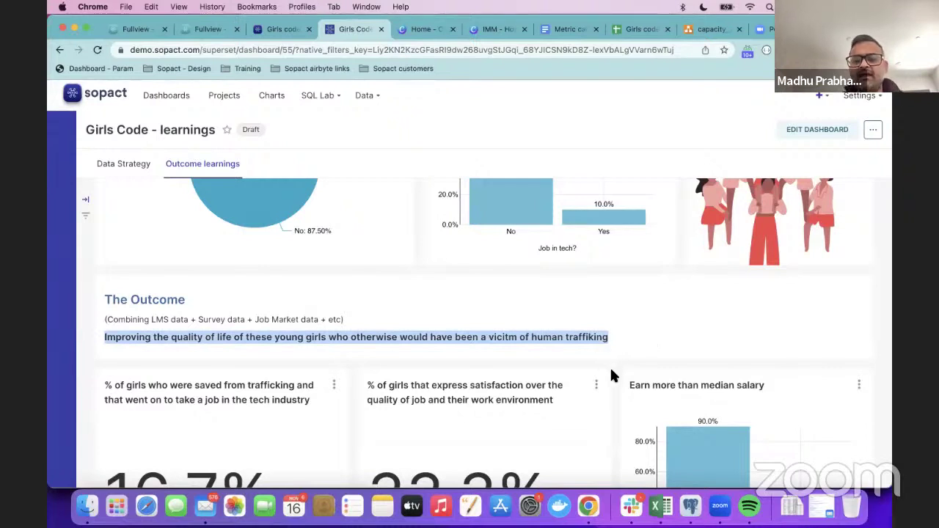
Step: Examine the outcome figure for girls saved from trafficking who took a tech job, highlighting its percentage, alongside the job satisfaction figure
scroll(611, 371, "down", 2)
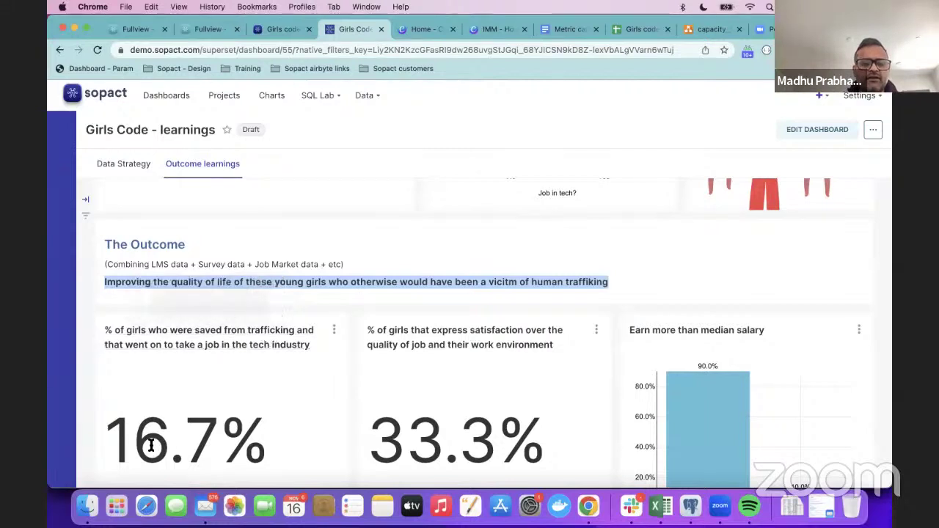
left_click_drag(112, 446, 265, 447)
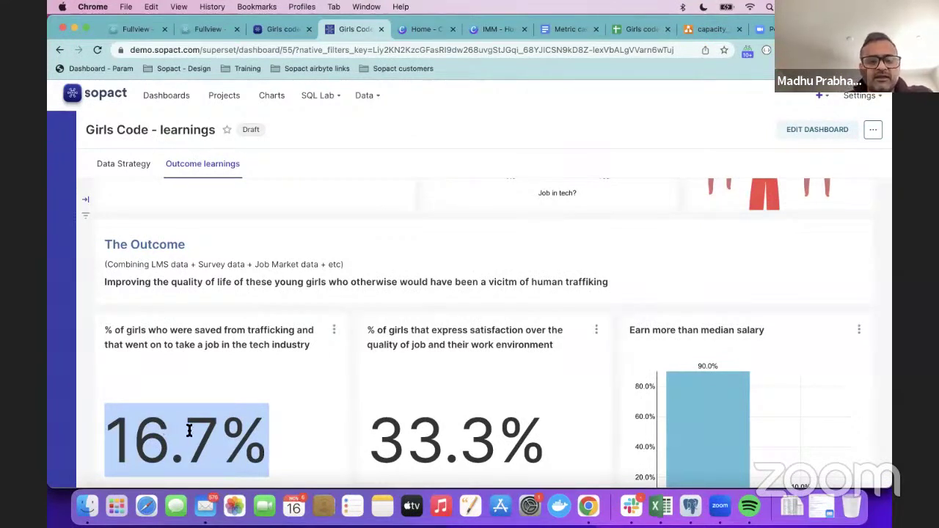
scroll(189, 430, "down", 1)
scroll(189, 431, "down", 2)
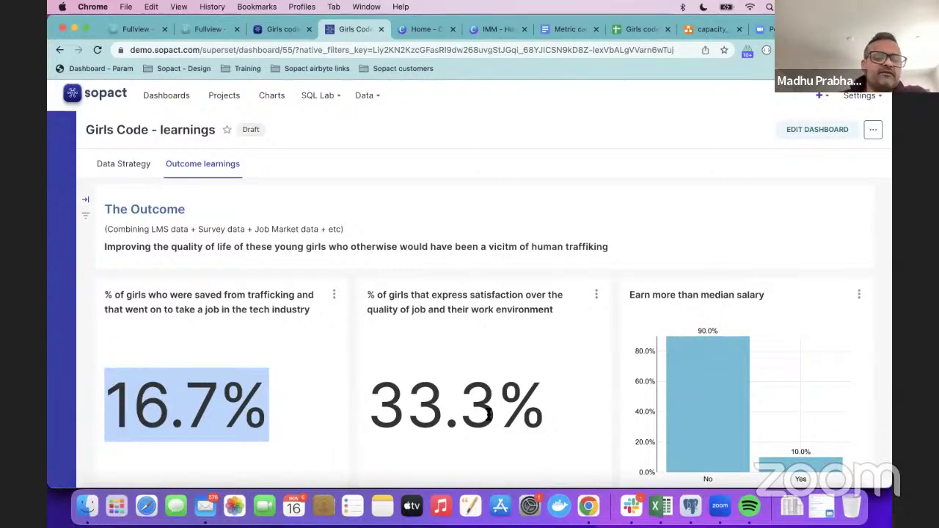
left_click(141, 389)
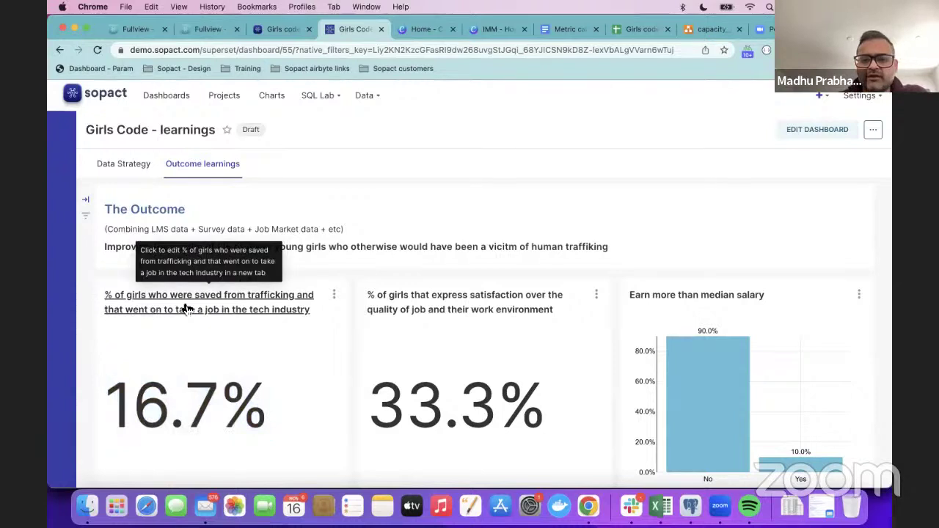
Step: Examine the Earn more than median salary chart and compare its Yes and No bars
scroll(531, 298, "down", 2)
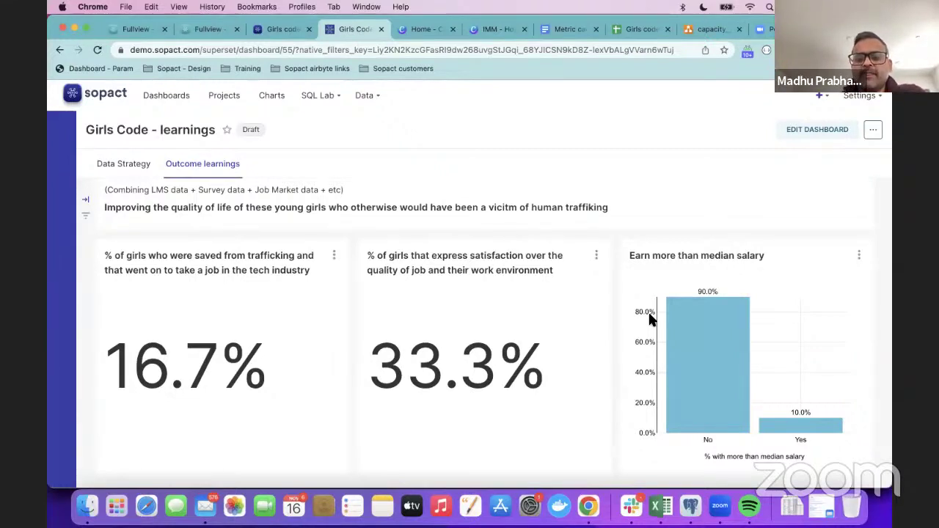
mouse_move(828, 402)
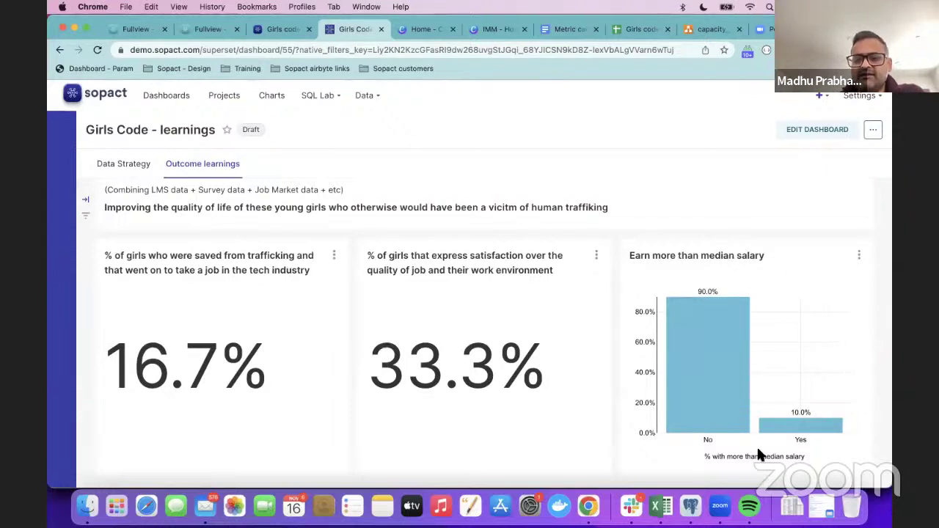
mouse_move(687, 314)
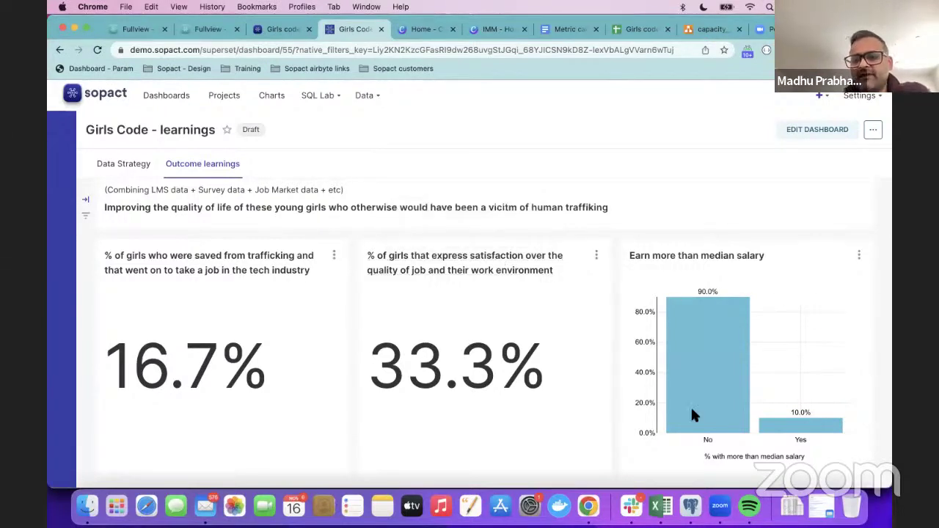
mouse_move(751, 344)
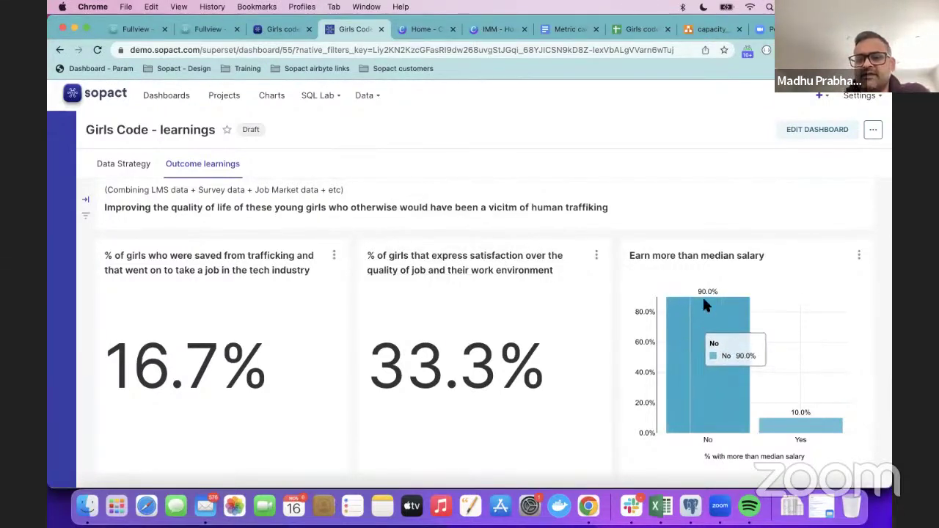
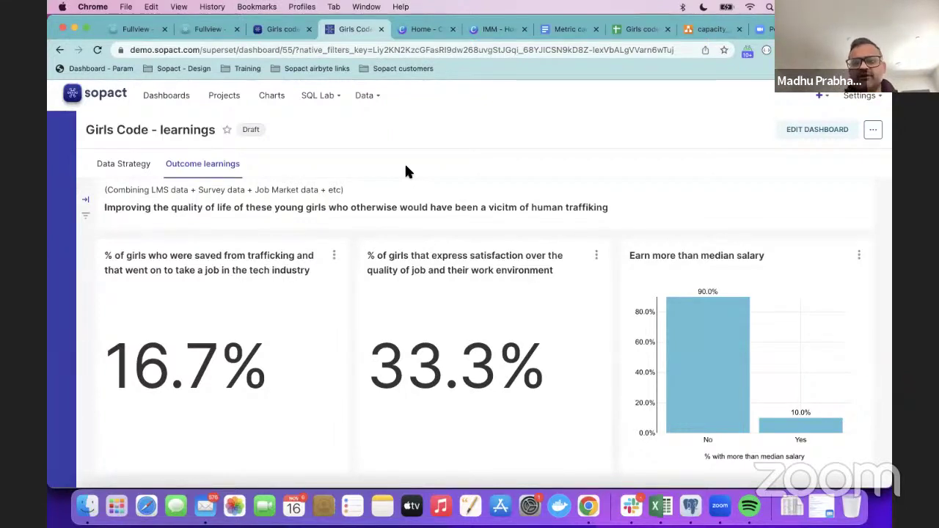
Step: Switch back to the theory of change and highlight the datapoint on total girls that passed the coding test on the LMS
left_click(195, 29)
left_click(404, 296)
scroll(469, 333, "down", 5)
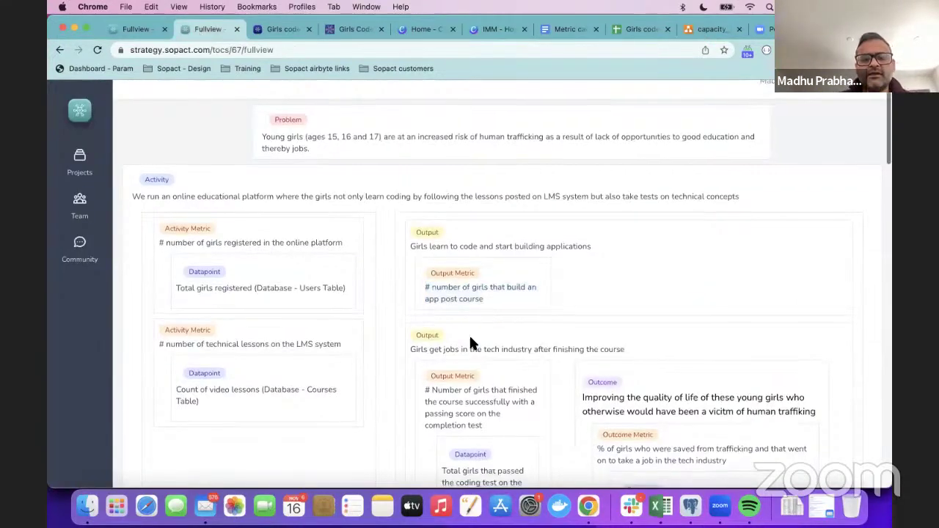
left_click_drag(435, 306, 527, 348)
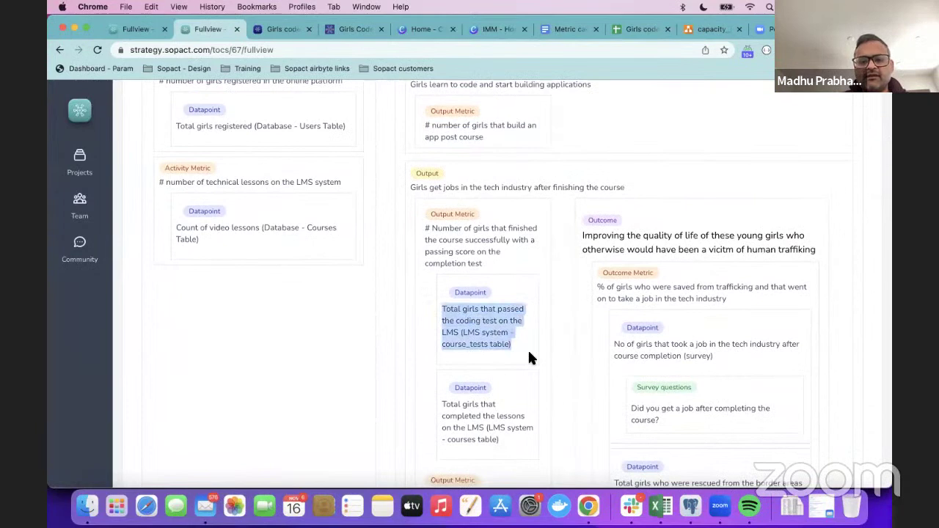
Step: Open the dashboard's Data Strategy view and highlight the Activity Metric on girls registered in the online platform
left_click(342, 30)
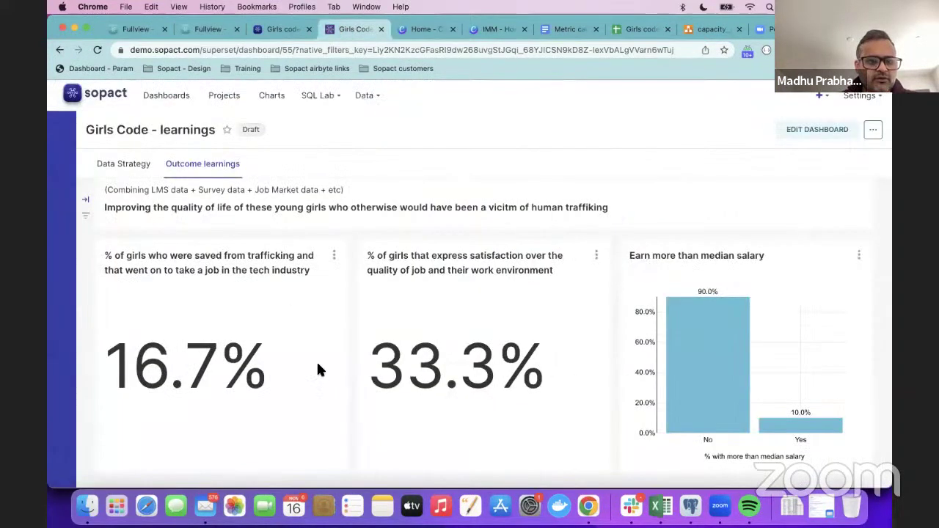
left_click(125, 164)
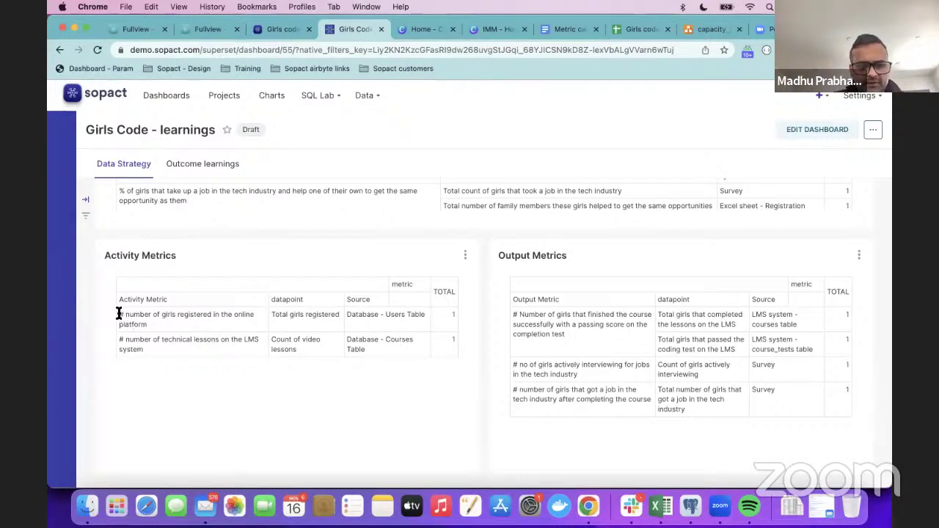
left_click_drag(119, 314, 152, 325)
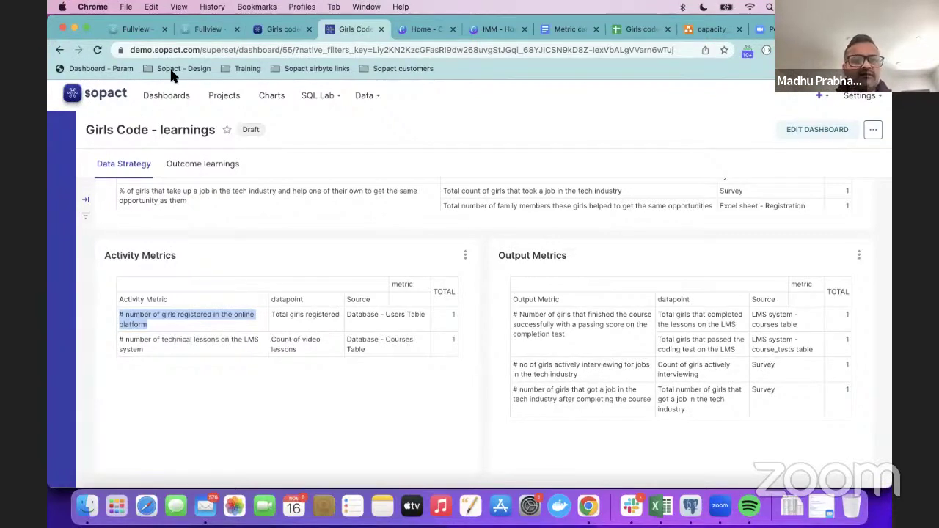
Step: Return to the theory of change and review it from the Problem statement down to the outcome metrics and their datapoints
left_click(189, 29)
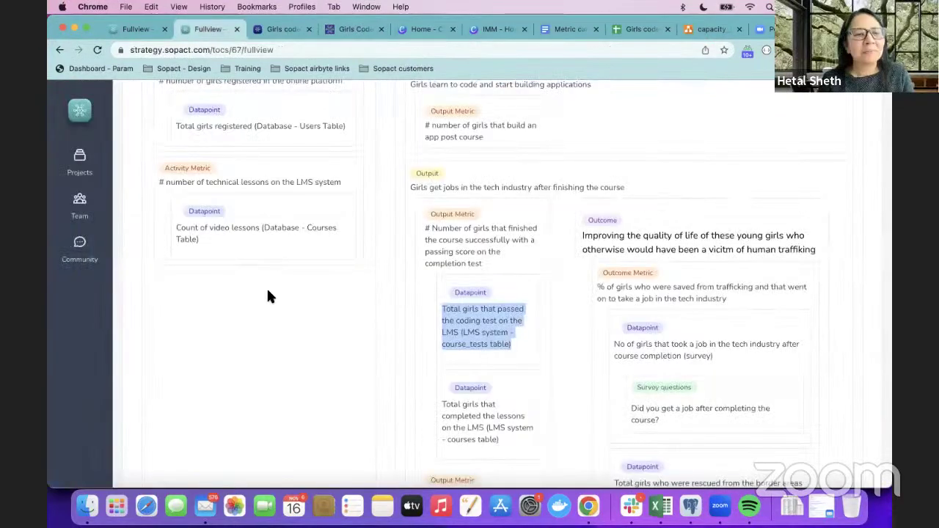
left_click(267, 291)
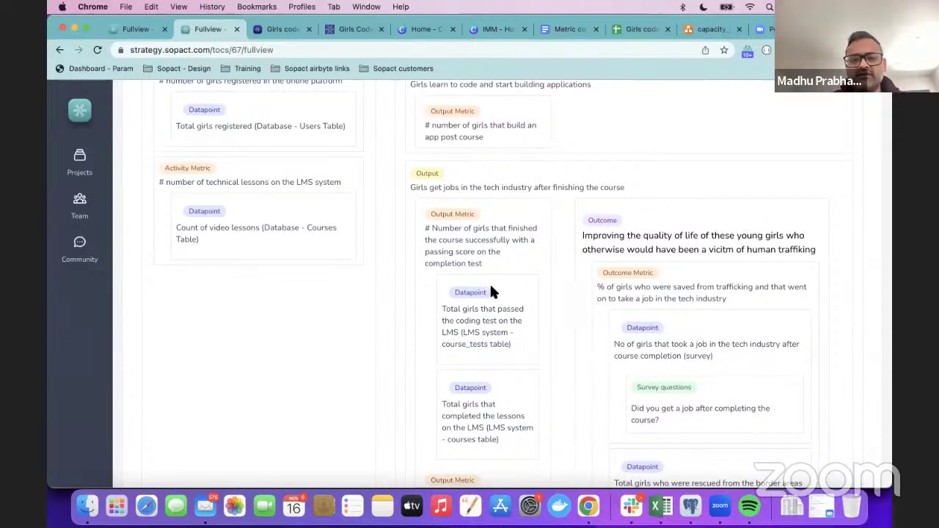
scroll(491, 292, "up", 5)
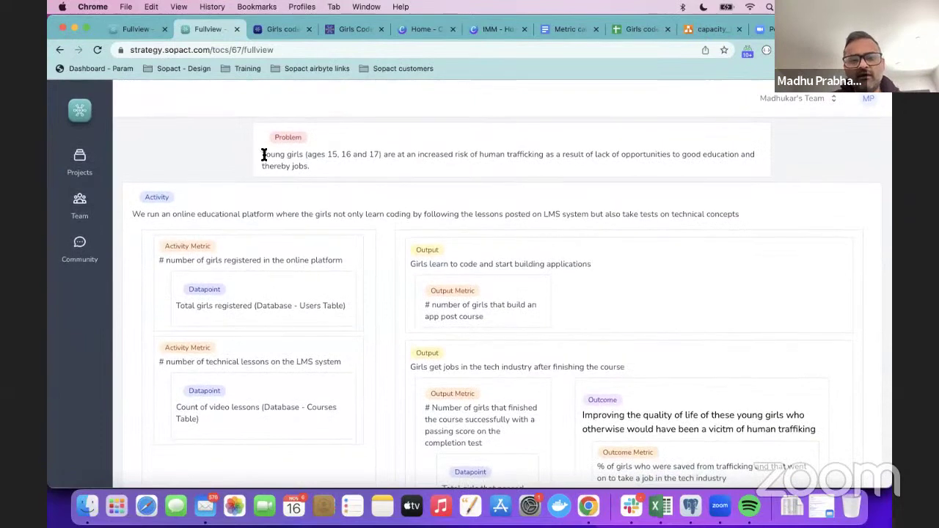
scroll(335, 179, "down", 12)
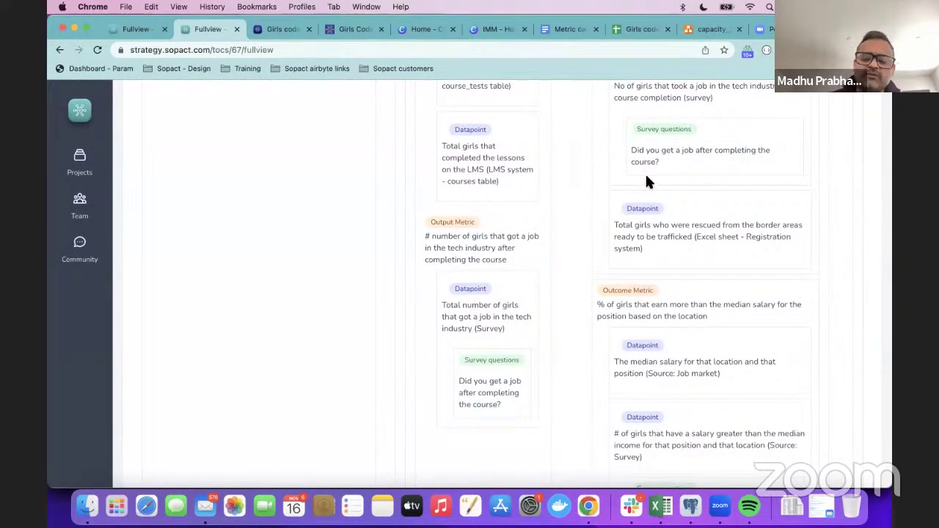
scroll(646, 181, "up", 2)
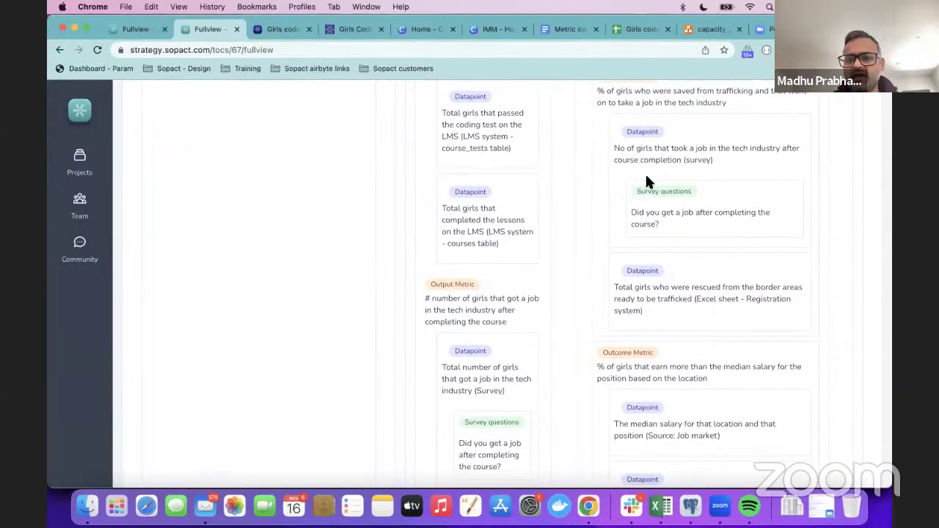
scroll(598, 154, "up", 2)
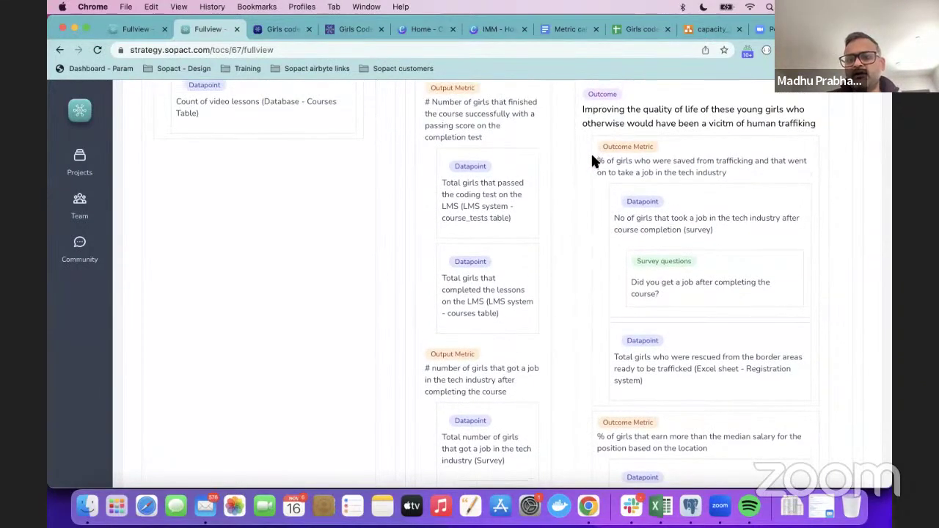
Step: Highlight the Outcome Metric on saved girls taking tech jobs, along with its survey datapoint and the question on getting a job
left_click_drag(593, 157, 730, 176)
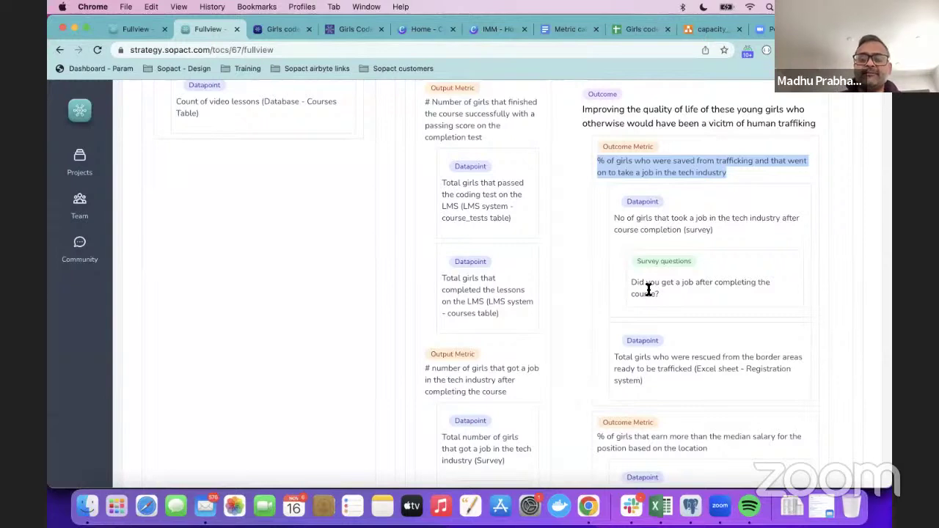
left_click(616, 196)
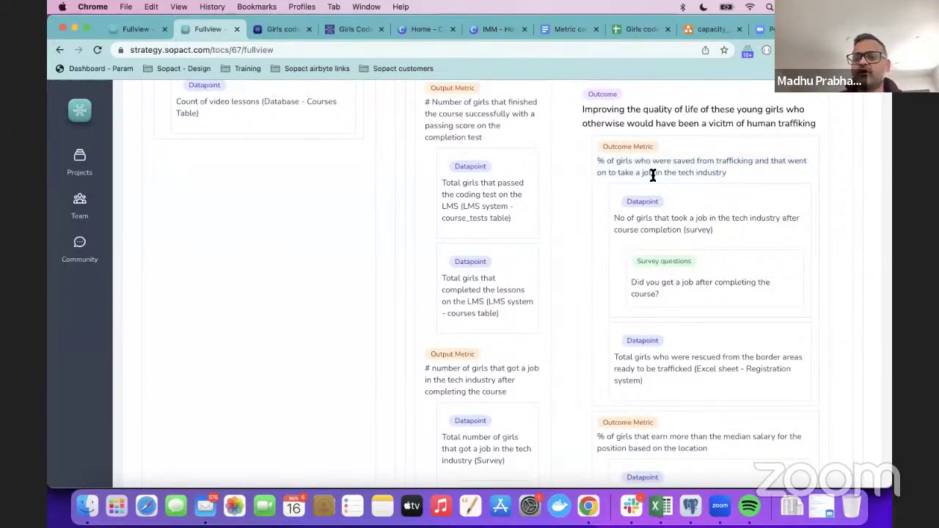
left_click_drag(597, 161, 656, 174)
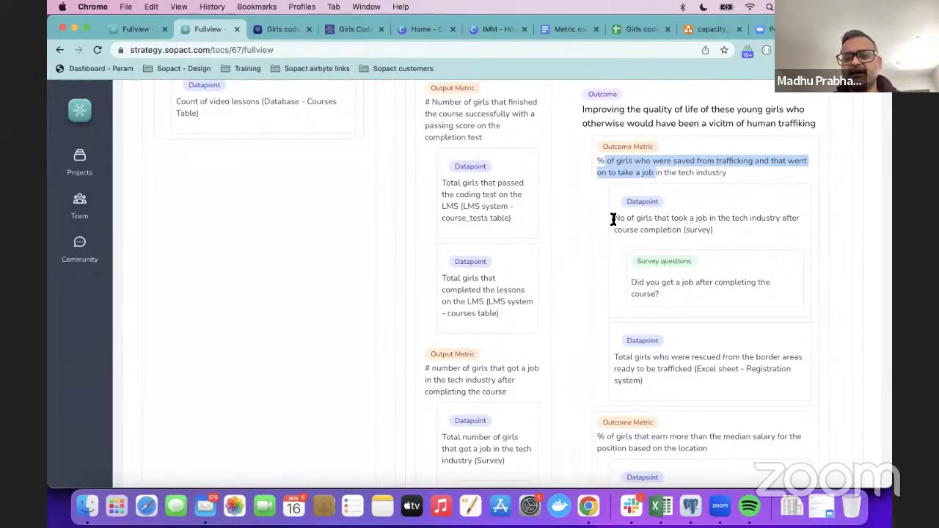
left_click_drag(613, 215, 706, 221)
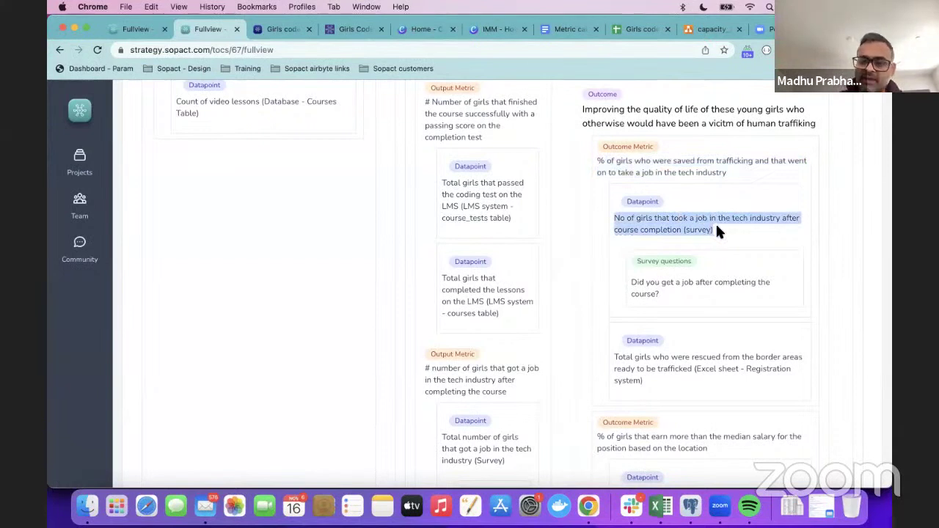
left_click_drag(627, 283, 665, 293)
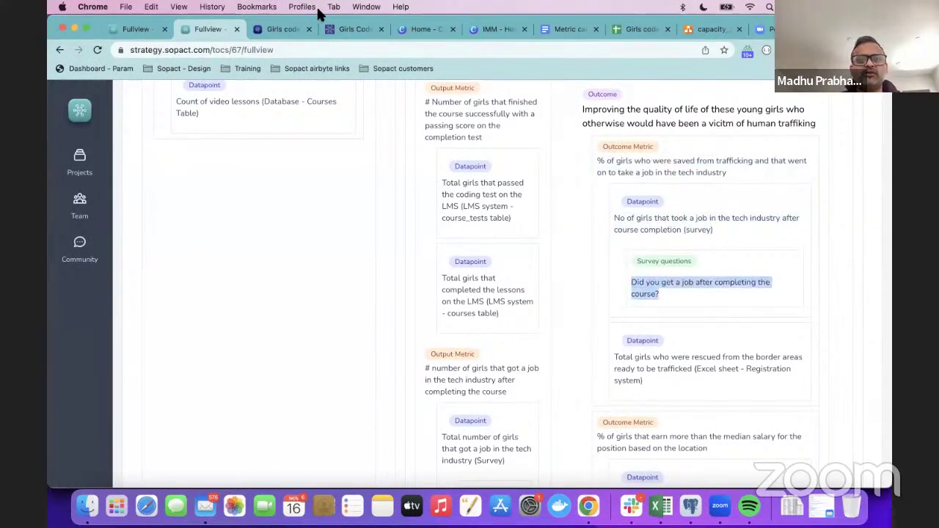
Step: Switch to the dashboard's Outcome learnings view and locate the output charts above The Outcome section
left_click(332, 29)
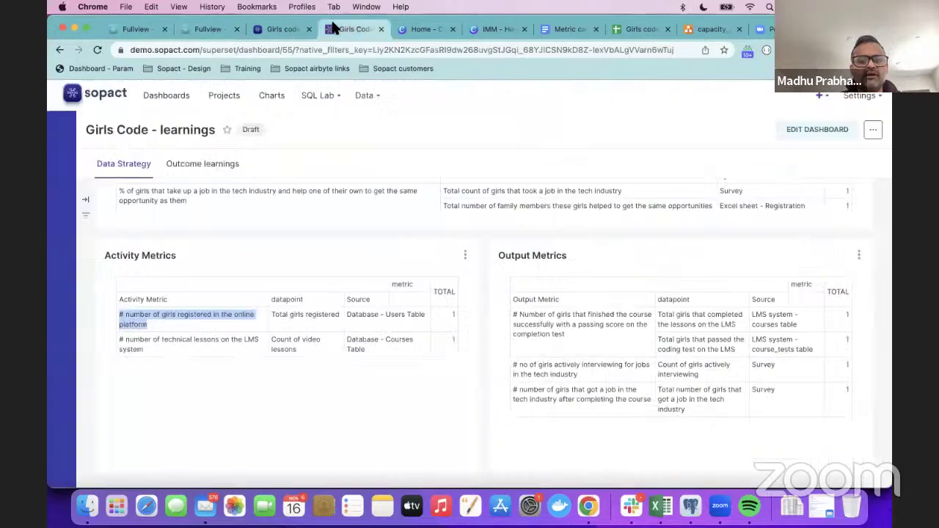
left_click(232, 164)
scroll(515, 318, "down", 5)
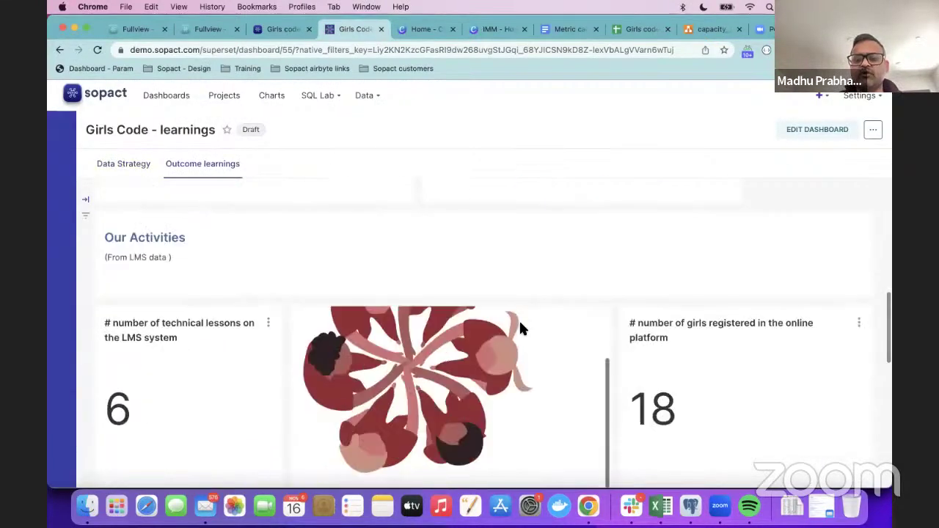
scroll(518, 320, "down", 8)
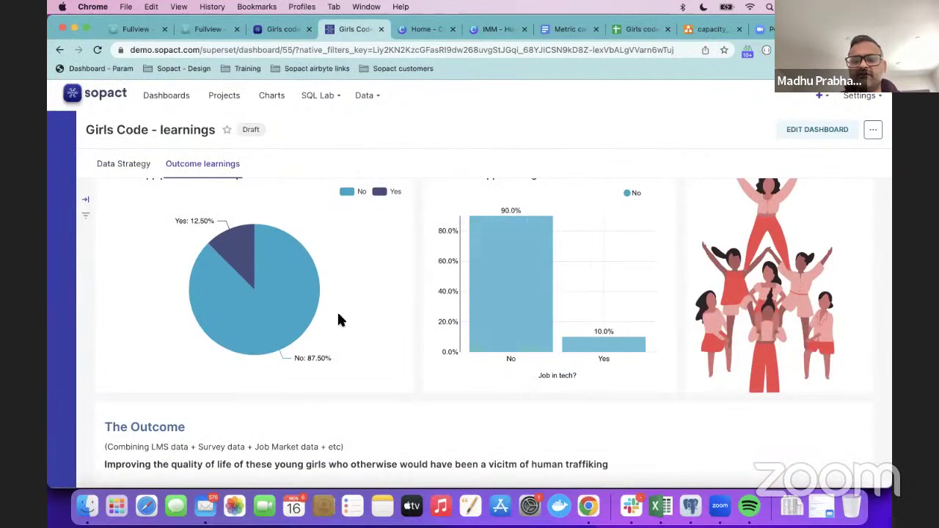